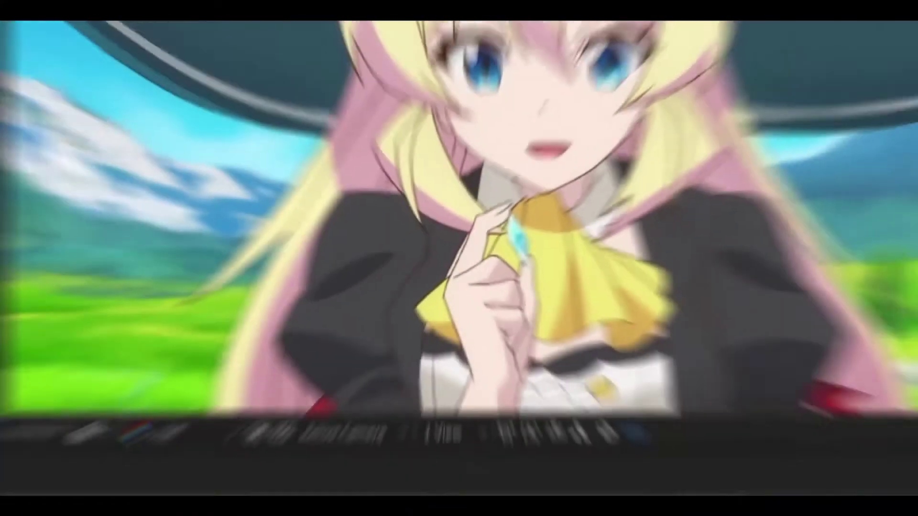
# - Duplicate the clip layer, go to frame 3 and zoom in on the character
pyautogui.hotkey('ctrl', 'shift', 'd')
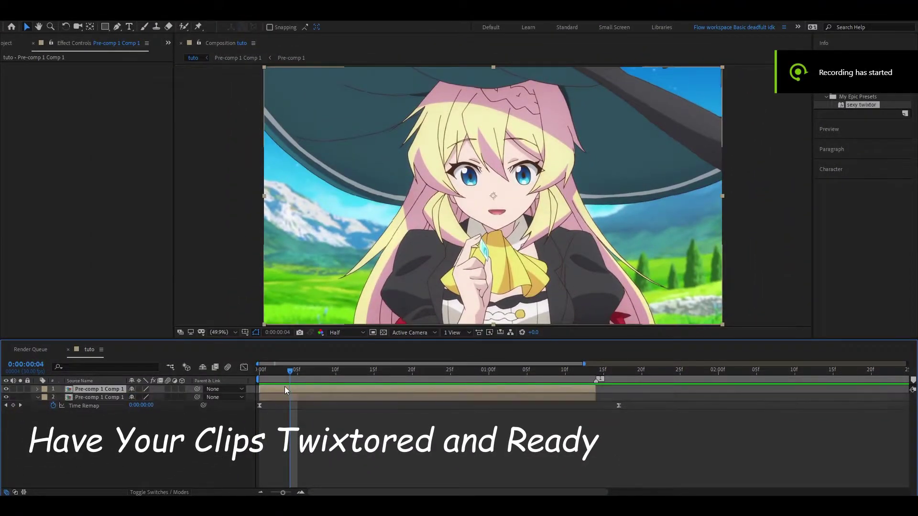
pyautogui.click(284, 371)
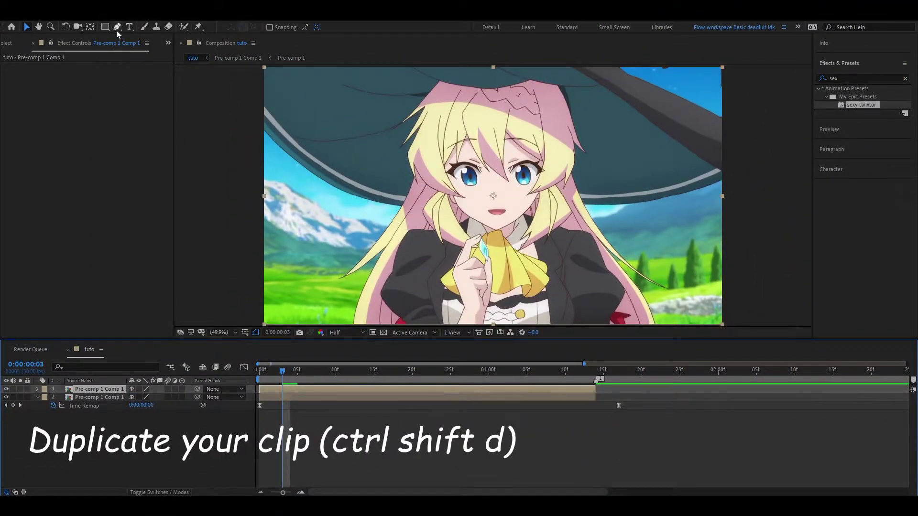
pyautogui.moveTo(331, 318); pyautogui.dragTo(383, 246)
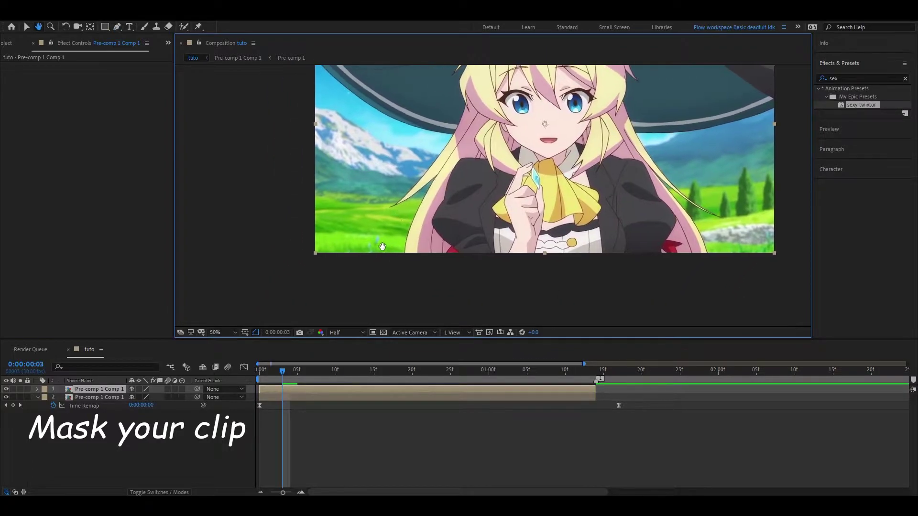
pyautogui.scroll(1, 382, 246)
pyautogui.scroll(1, 380, 249)
# - Begin a RotoBezier mask on the top layer with points along the hair edge
pyautogui.press('g')
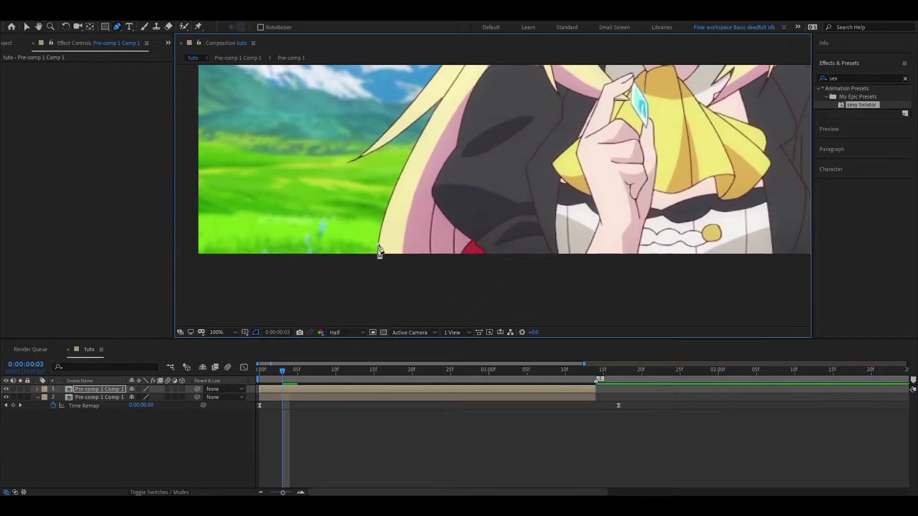
pyautogui.click(397, 181)
pyautogui.click(443, 98)
pyautogui.click(354, 161)
pyautogui.click(387, 142)
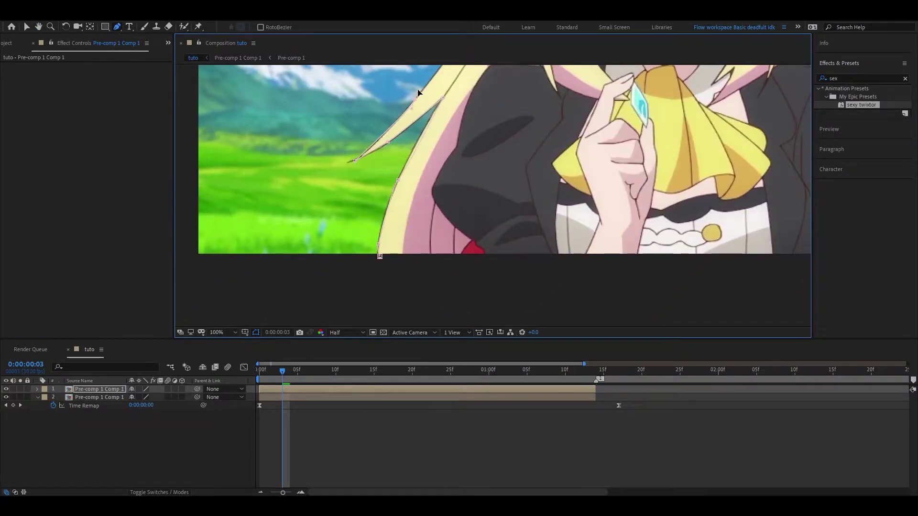
pyautogui.scroll(5, 418, 92)
# - Add mask points along the near side of the hat brim
pyautogui.click(474, 191)
pyautogui.click(438, 185)
pyautogui.click(390, 172)
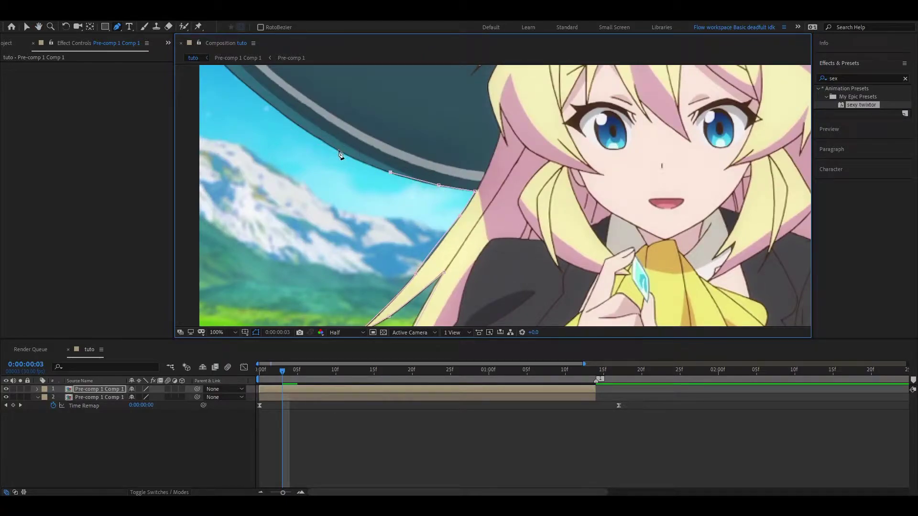
pyautogui.scroll(2, 340, 154)
pyautogui.click(385, 176)
pyautogui.scroll(2, 374, 216)
pyautogui.click(435, 190)
pyautogui.click(449, 200)
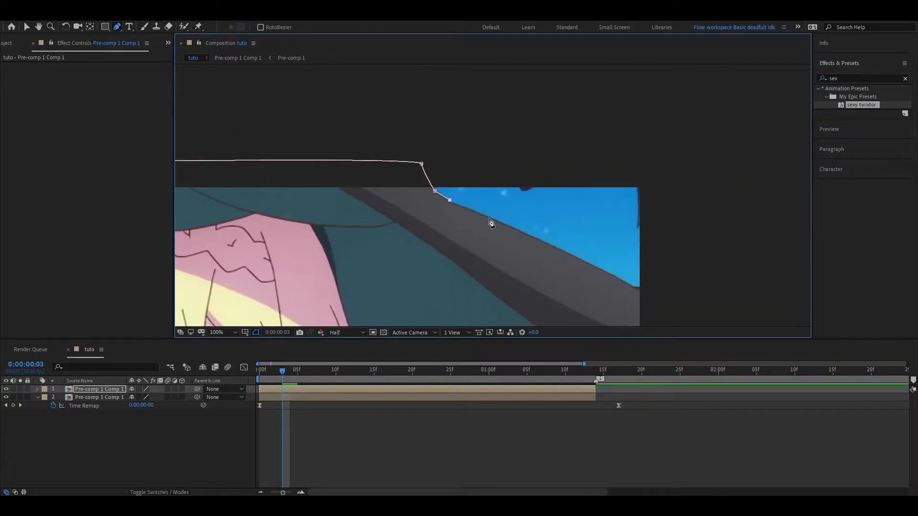
# - Carry the mask path around the far edge of the hat brim
pyautogui.click(561, 253)
pyautogui.click(617, 282)
pyautogui.scroll(-3, 600, 140)
pyautogui.click(590, 214)
pyautogui.click(582, 219)
pyautogui.click(535, 234)
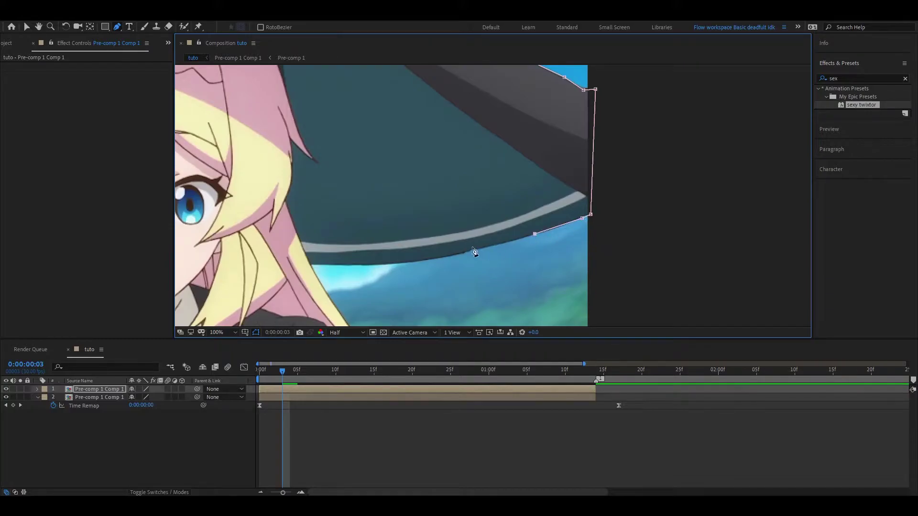
# - Trace the mask down the hair edge to its final point and zoom out
pyautogui.click(474, 252)
pyautogui.click(353, 266)
pyautogui.scroll(-2, 353, 266)
pyautogui.click(492, 210)
pyautogui.scroll(2, 467, 245)
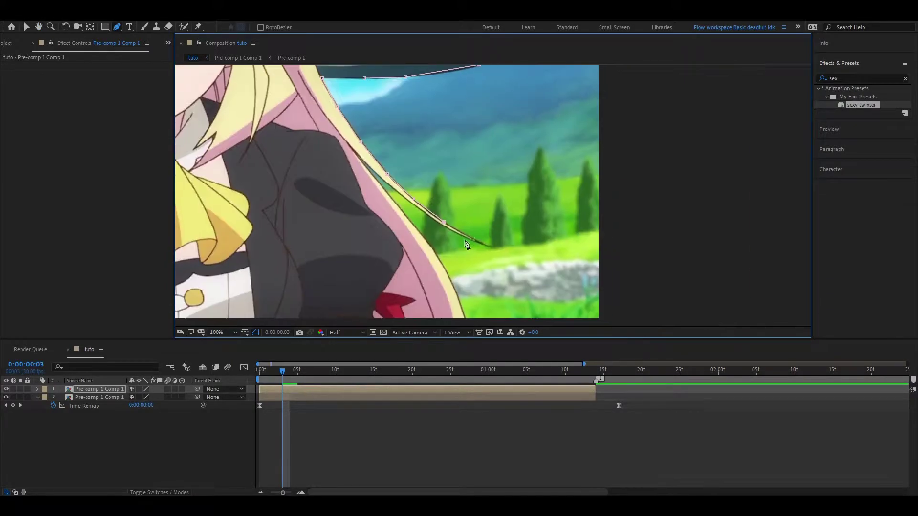
pyautogui.moveTo(476, 262); pyautogui.dragTo(526, 130)
pyautogui.hscroll(-10, 518, 211)
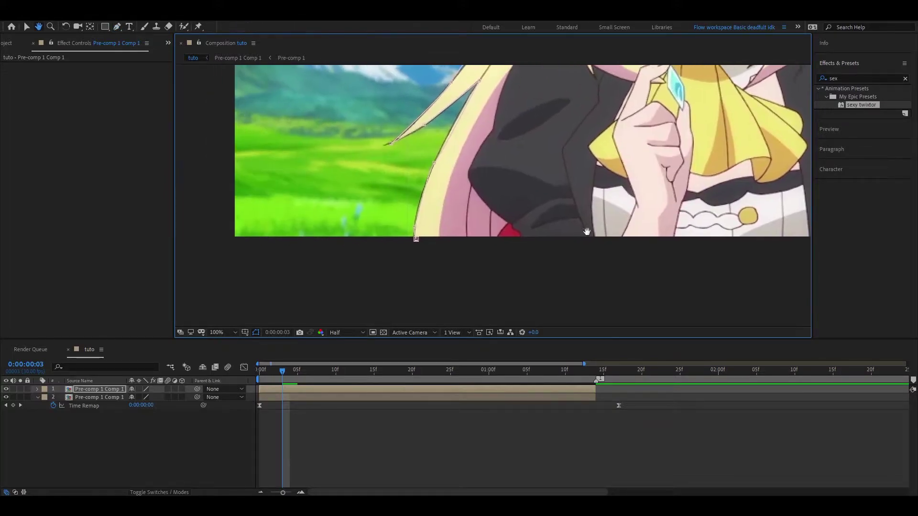
pyautogui.click(419, 239)
pyautogui.press(',')
pyautogui.press(',')
pyautogui.press(',')
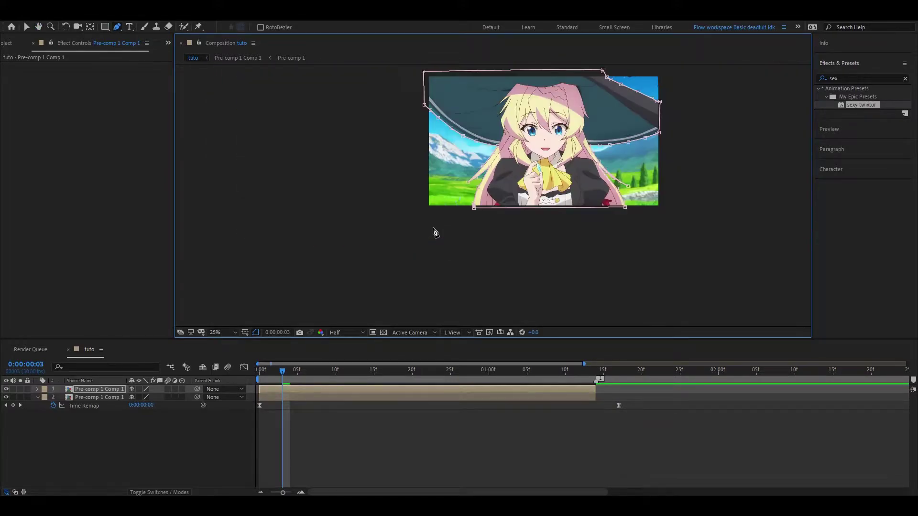
# - Select the masked layer, fit the frame in the viewer, and hide the mask outline
pyautogui.click(26, 26)
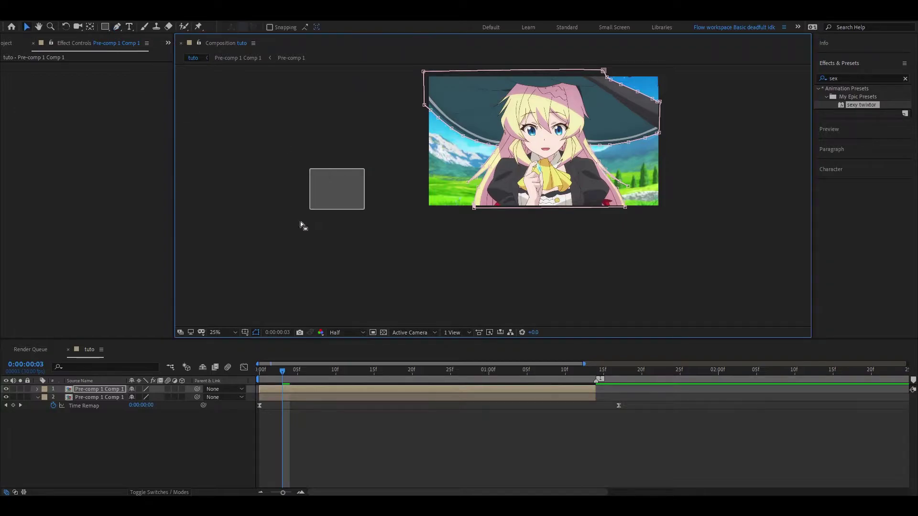
pyautogui.moveTo(366, 168); pyautogui.dragTo(252, 153)
pyautogui.click(231, 332)
pyautogui.click(234, 173)
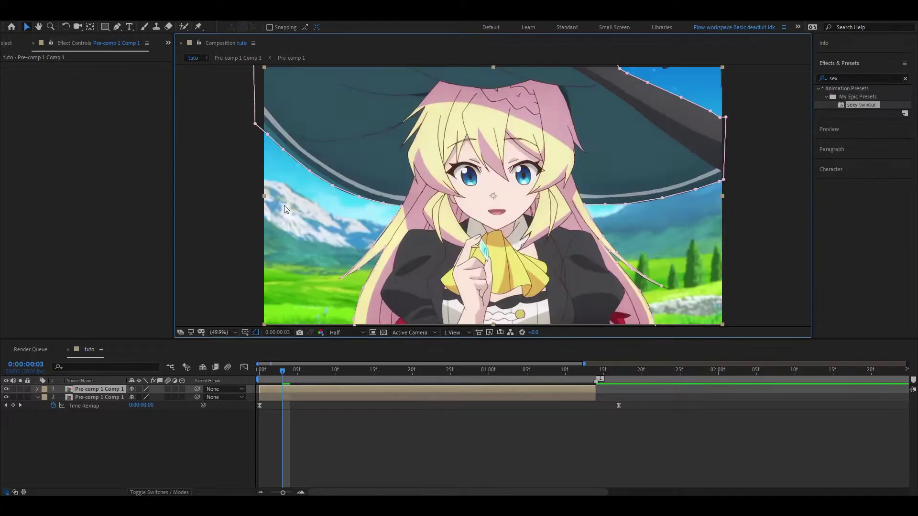
pyautogui.click(735, 148)
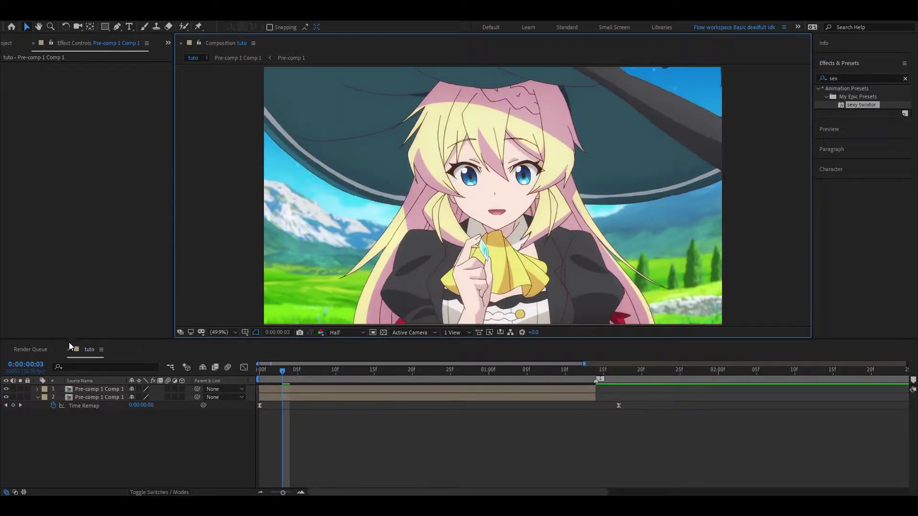
# - Unhide the lower clip copy, return to the start, and select that layer
pyautogui.click(209, 367)
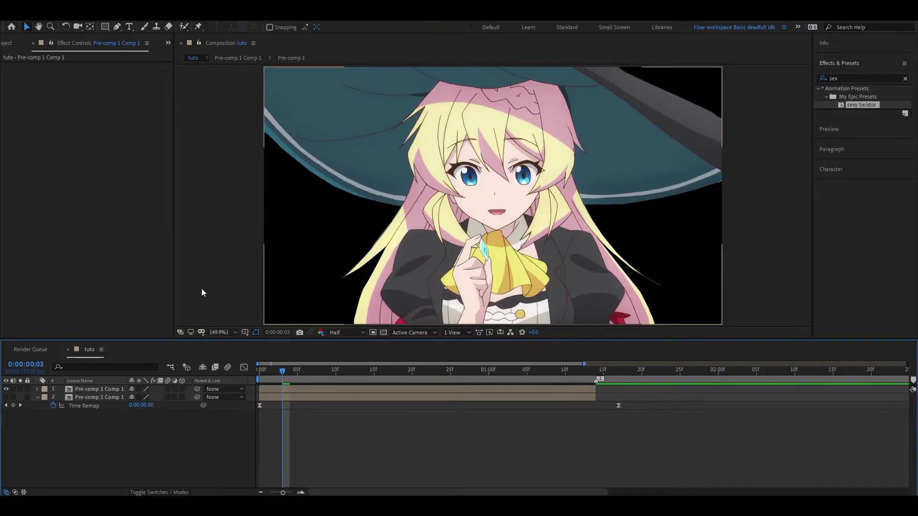
pyautogui.click(6, 397)
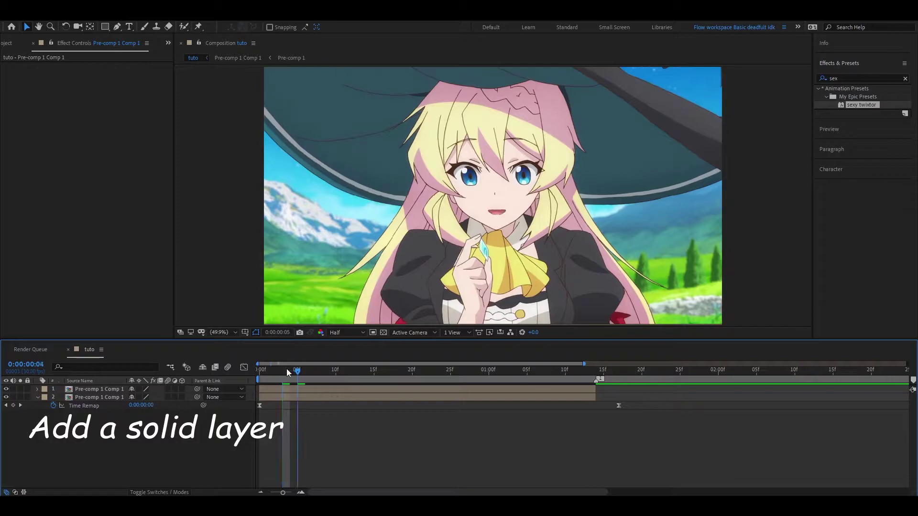
pyautogui.press('Home')
pyautogui.click(280, 397)
# - Add a black 1920×1080 solid above the lower clip and search effects for 'particul'
pyautogui.click(79, 15)
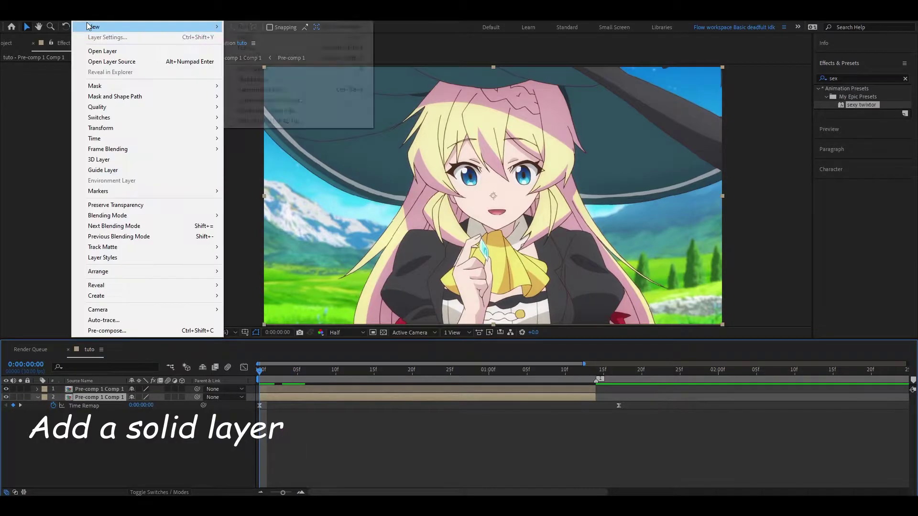
pyautogui.moveTo(144, 27)
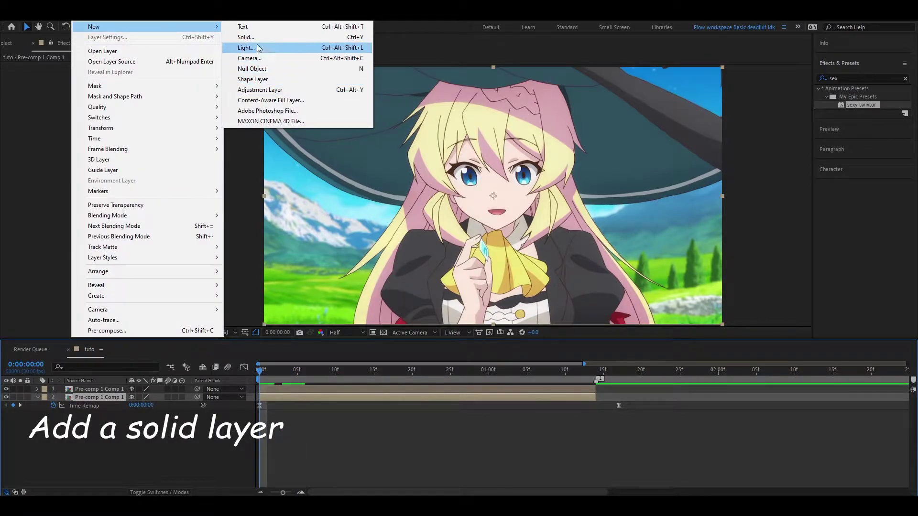
pyautogui.click(253, 37)
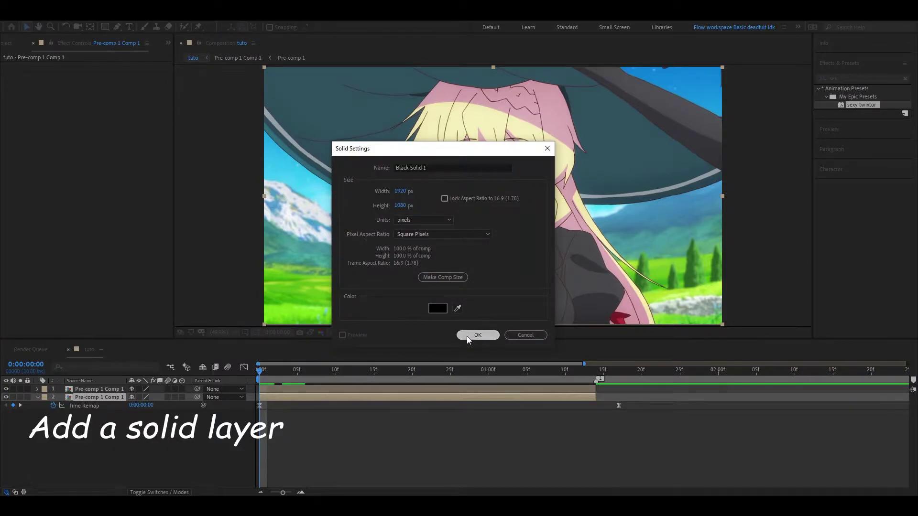
pyautogui.click(467, 335)
pyautogui.click(822, 78)
pyautogui.write('particul')
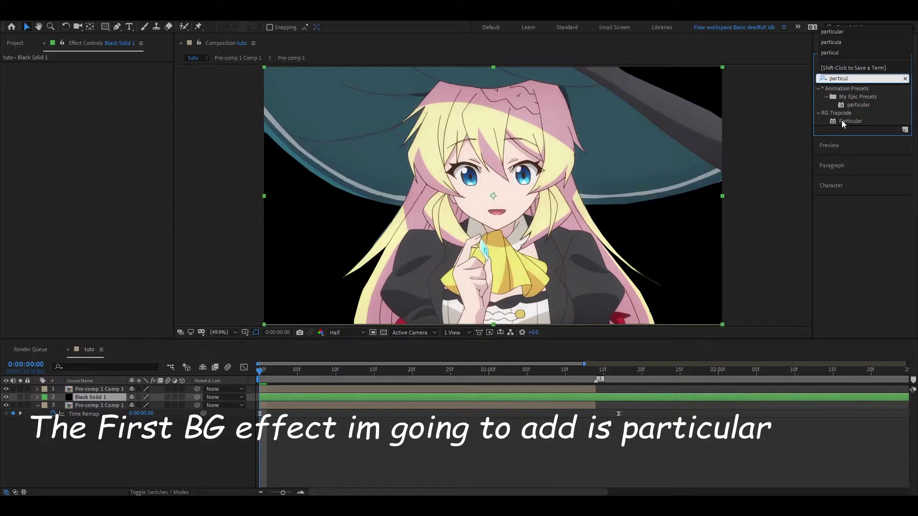
# - Apply Trapcode Particular to the black solid and open the Particular designer
pyautogui.moveTo(842, 122); pyautogui.dragTo(317, 397)
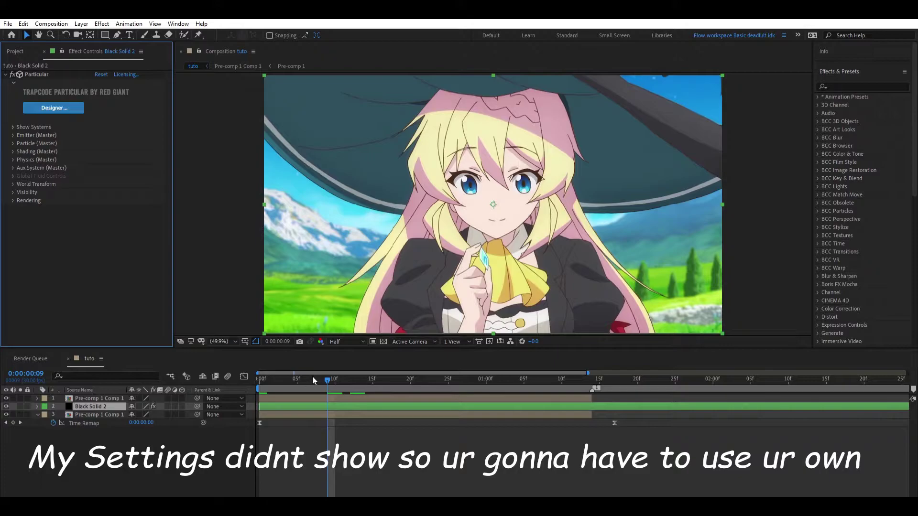
pyautogui.press('Home')
pyautogui.click(48, 107)
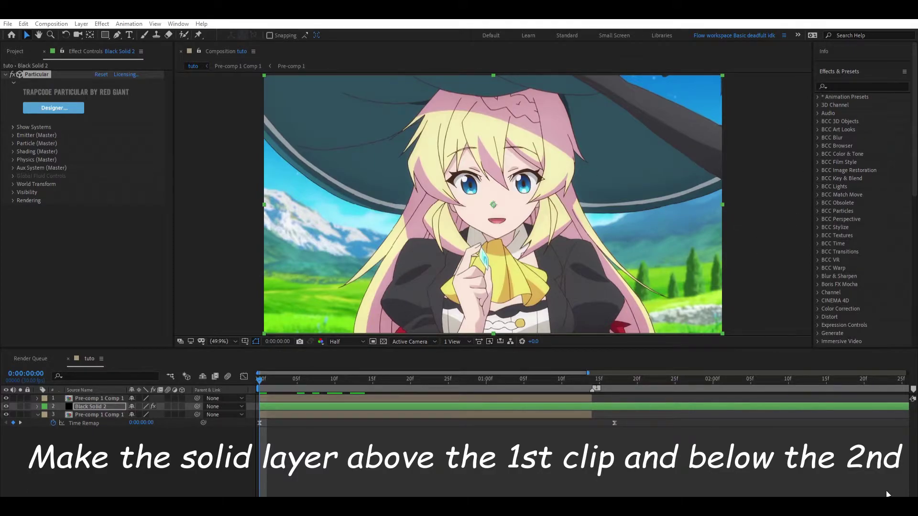
pyautogui.press('F3')
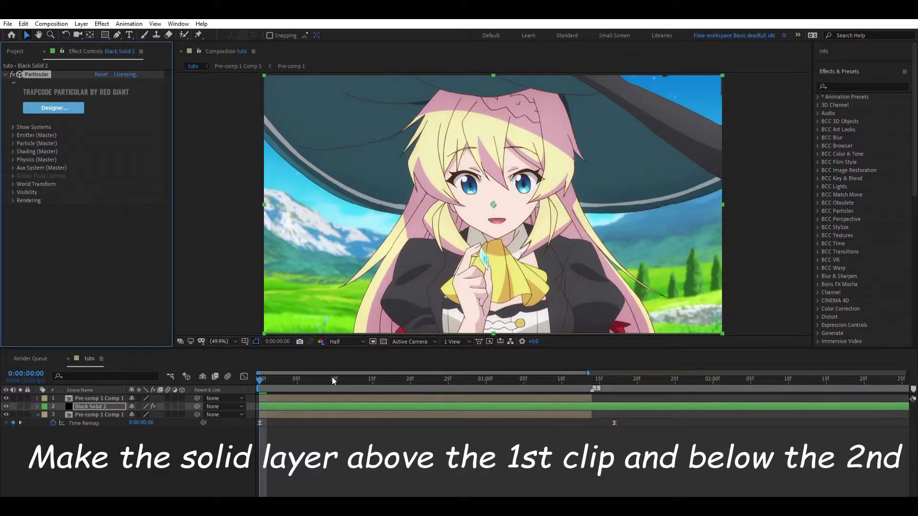
# - Preview the particles and trim the solid's out point to 0:00:01:14
pyautogui.moveTo(276, 373); pyautogui.dragTo(562, 376)
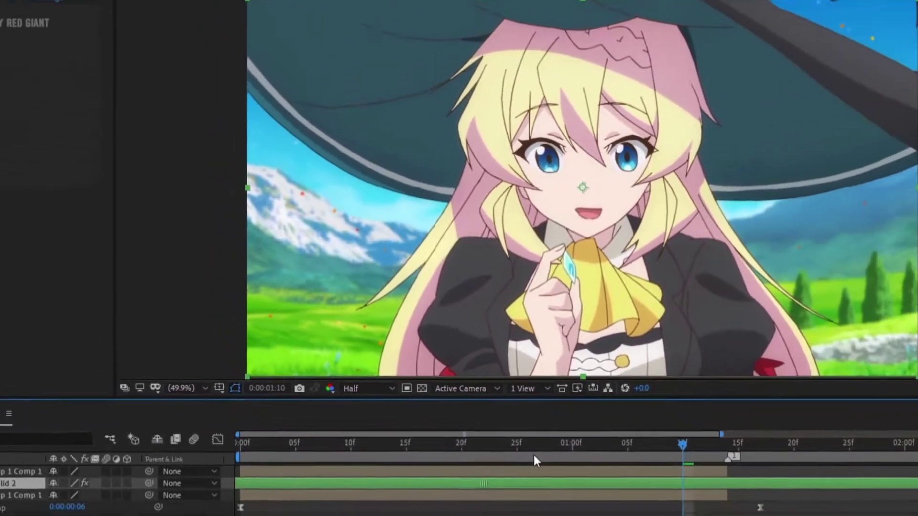
pyautogui.press('space')
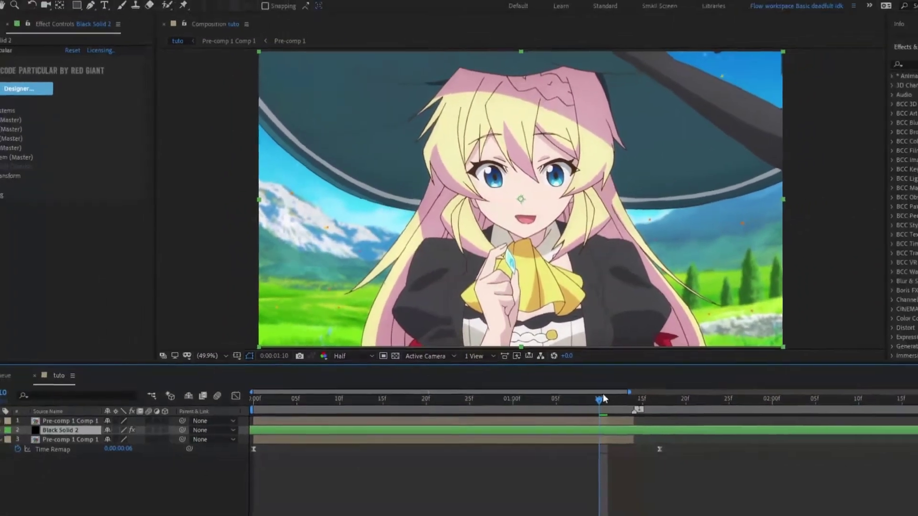
pyautogui.press('space')
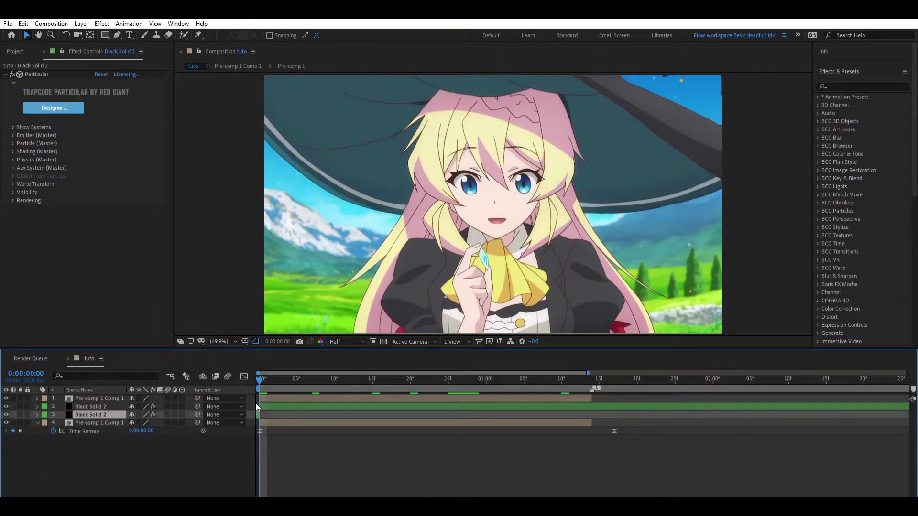
pyautogui.click(592, 377)
pyautogui.click(601, 406)
pyautogui.hotkey('alt', ']')
pyautogui.press('F2')
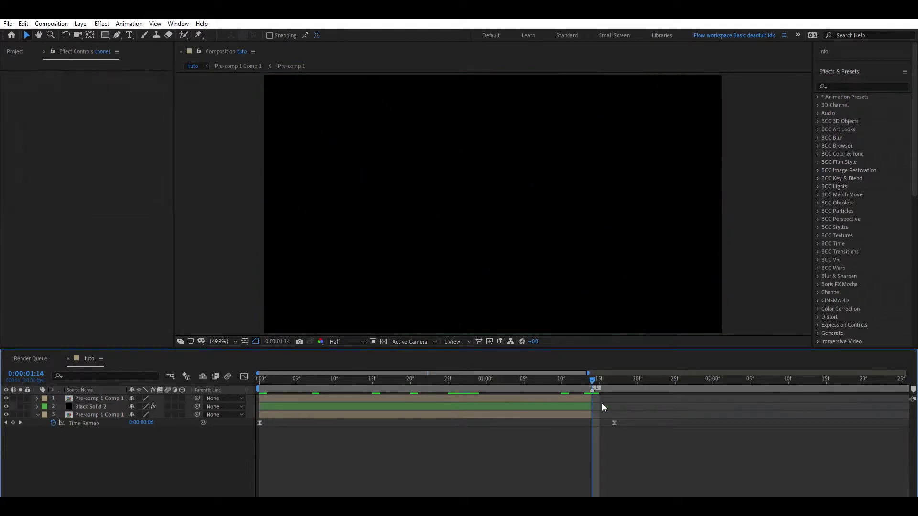
pyautogui.press('space')
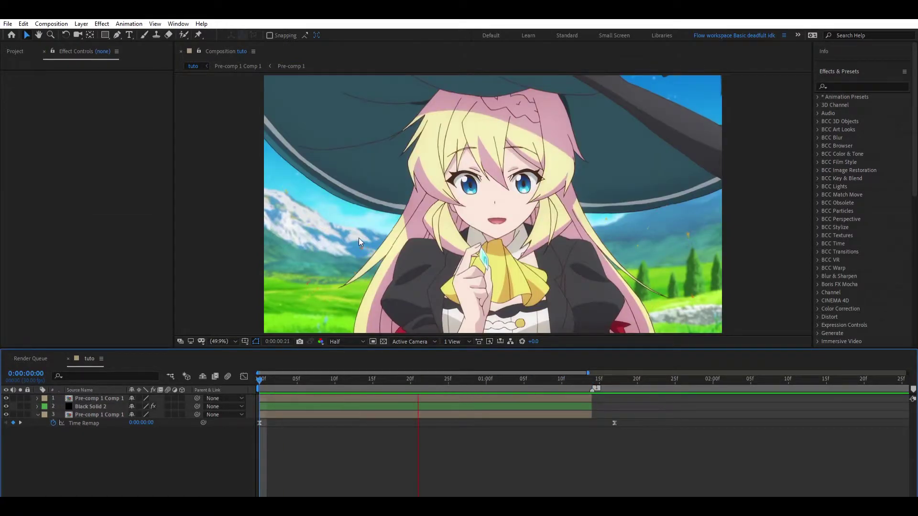
# - Apply Deep Glow to the particle solid with Unmult turned on
pyautogui.click(357, 373)
pyautogui.click(856, 86)
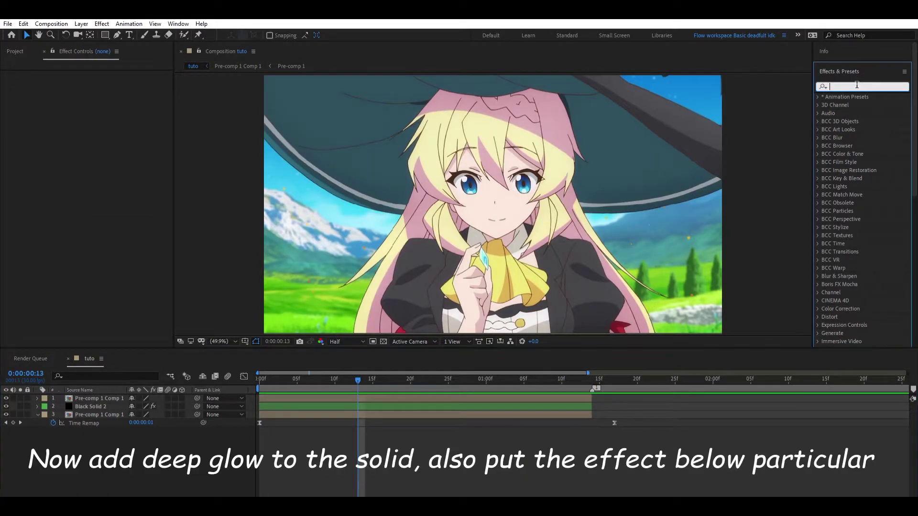
pyautogui.write('deep glow')
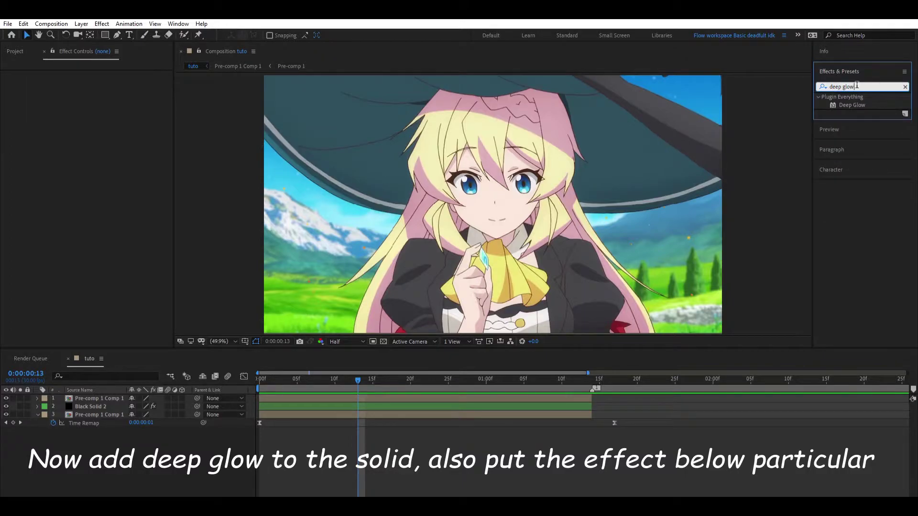
pyautogui.moveTo(852, 105); pyautogui.dragTo(407, 405)
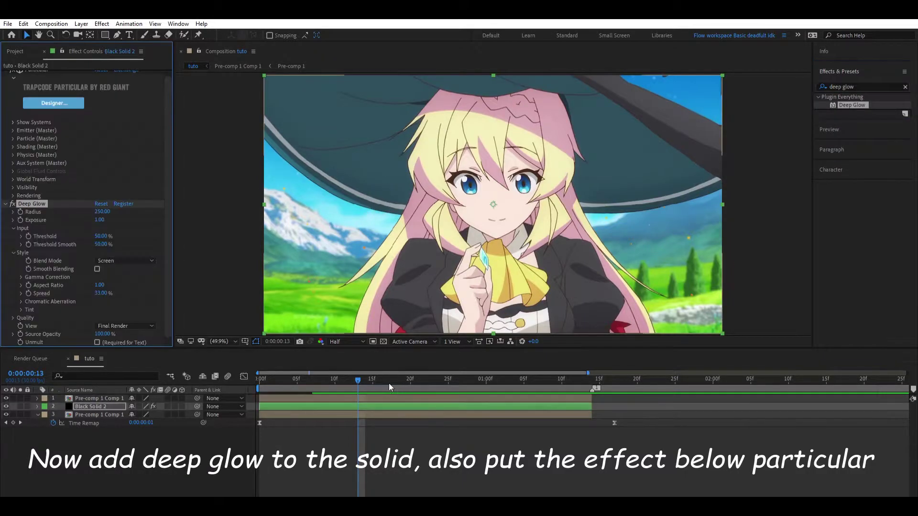
pyautogui.click(334, 375)
pyautogui.click(97, 342)
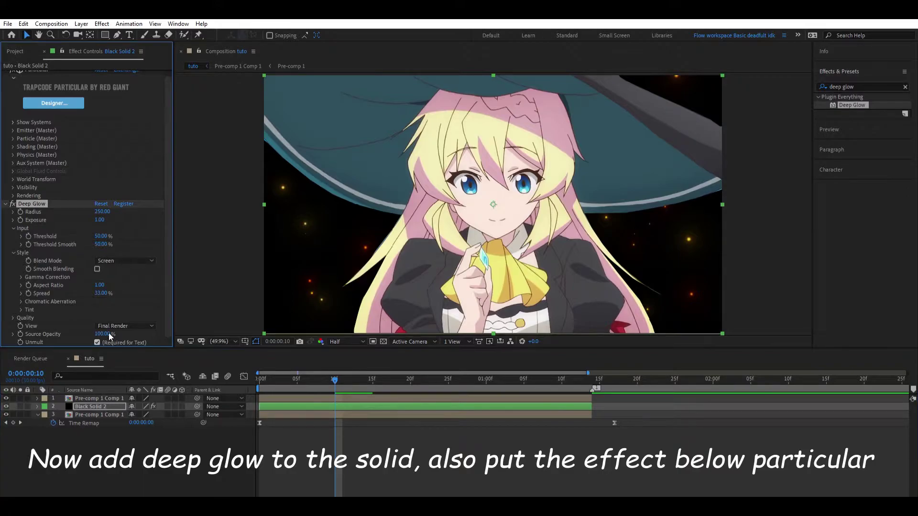
# - Preview the glowing particles from frame 0 and reselect Black Solid 2
pyautogui.press('space')
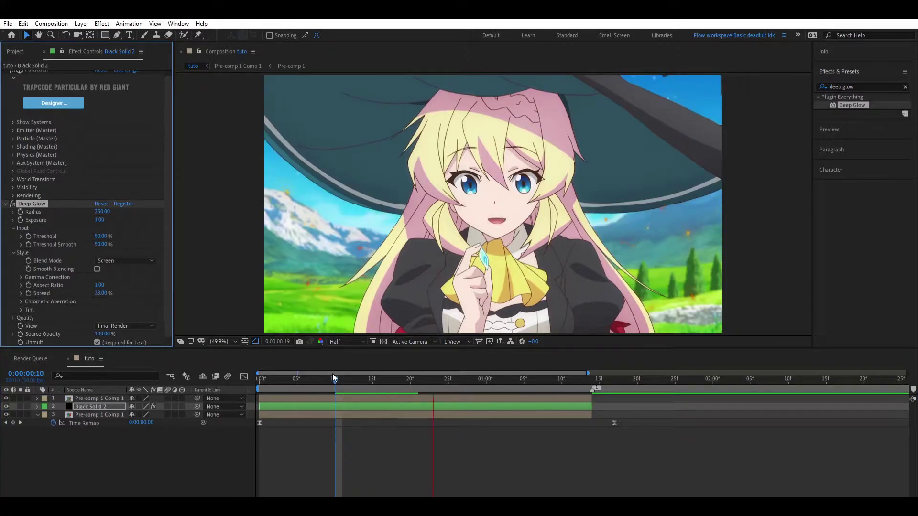
pyautogui.click(331, 373)
pyautogui.click(265, 375)
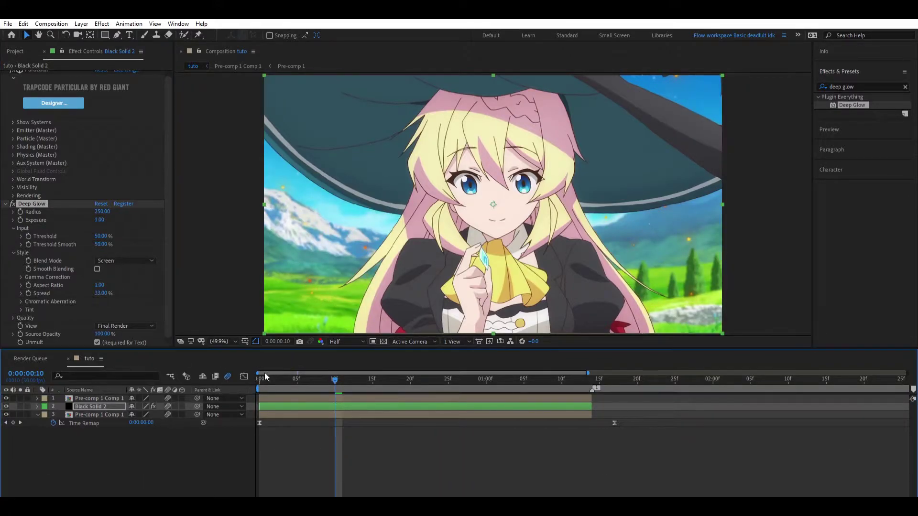
pyautogui.press('space')
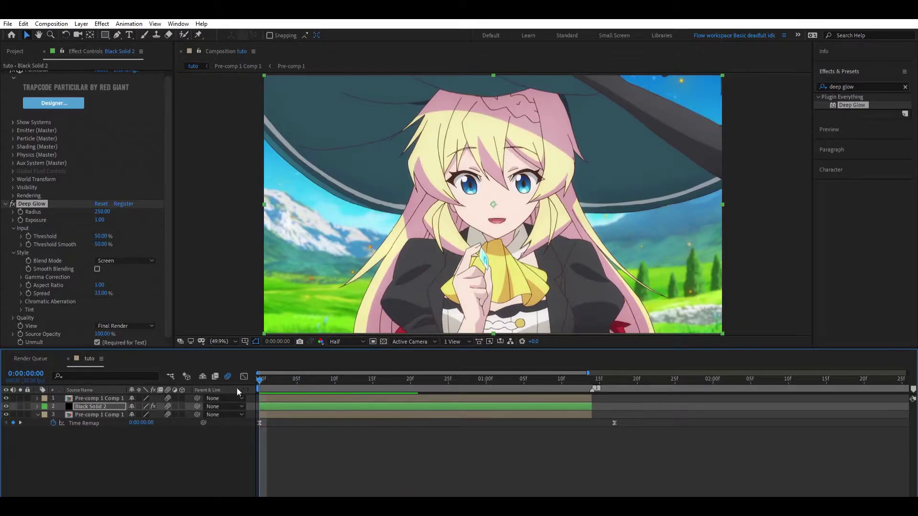
pyautogui.click(320, 395)
pyautogui.click(338, 406)
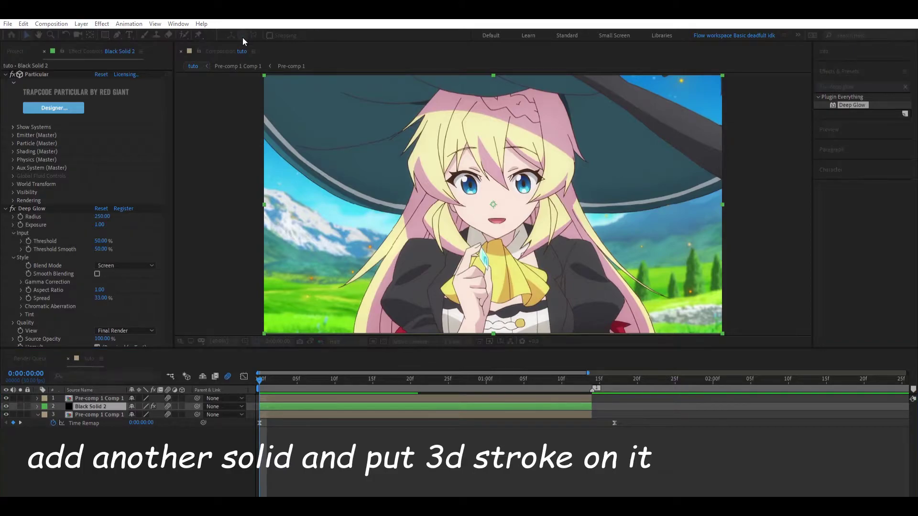
# - Create the new black solid and apply Trapcode 3D Stroke to it
pyautogui.click(470, 340)
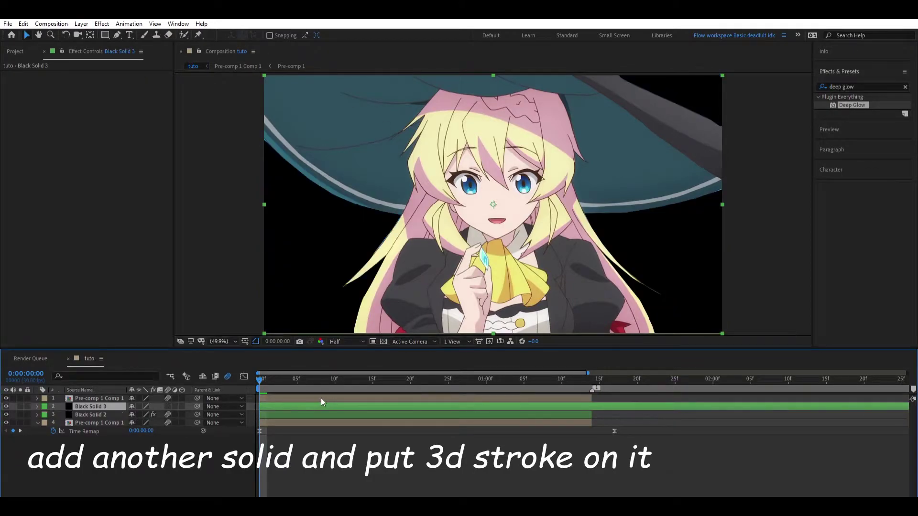
pyautogui.click(837, 84)
pyautogui.write('3d s')
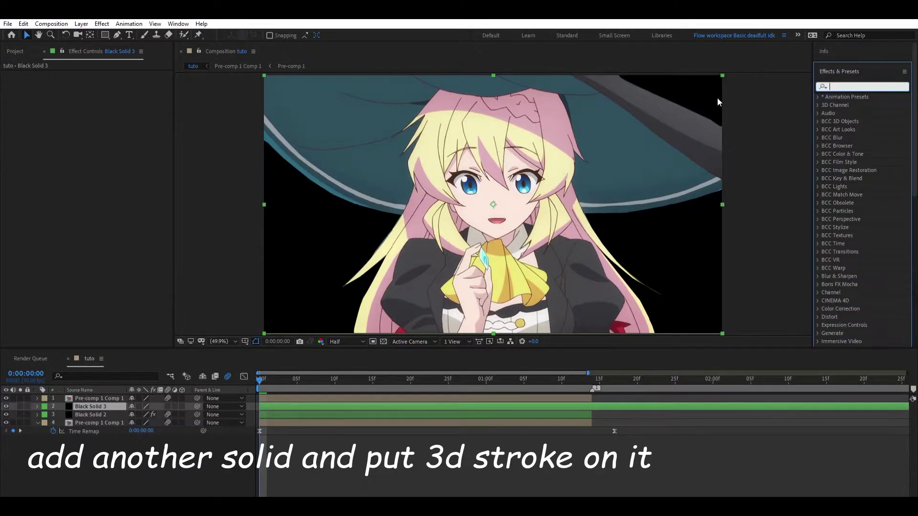
pyautogui.write('troke')
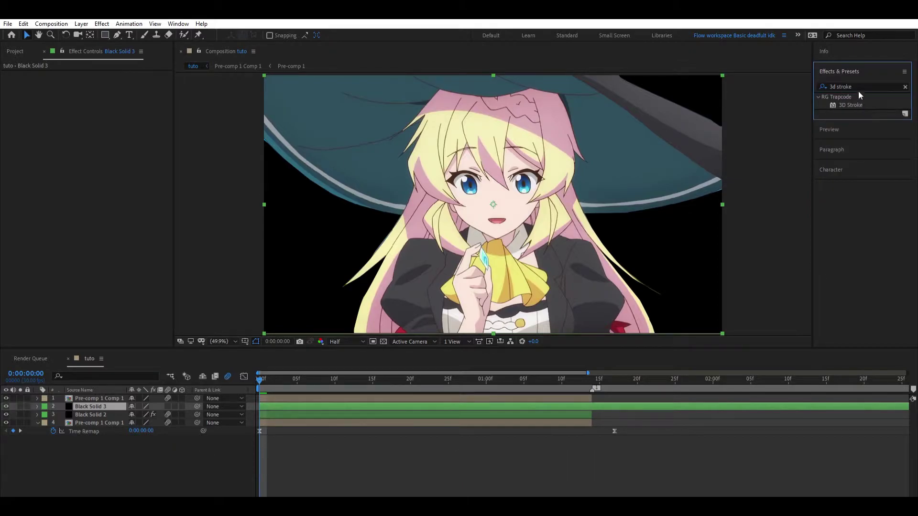
pyautogui.click(829, 130)
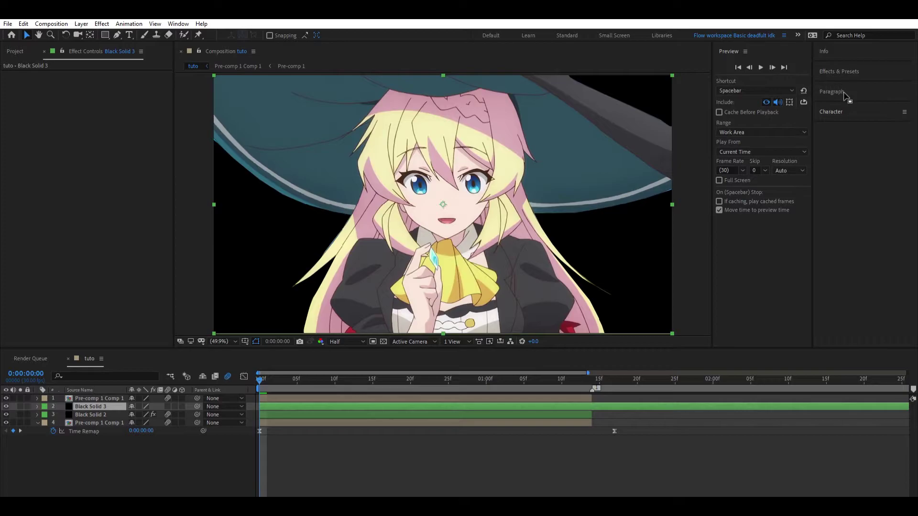
pyautogui.click(845, 113)
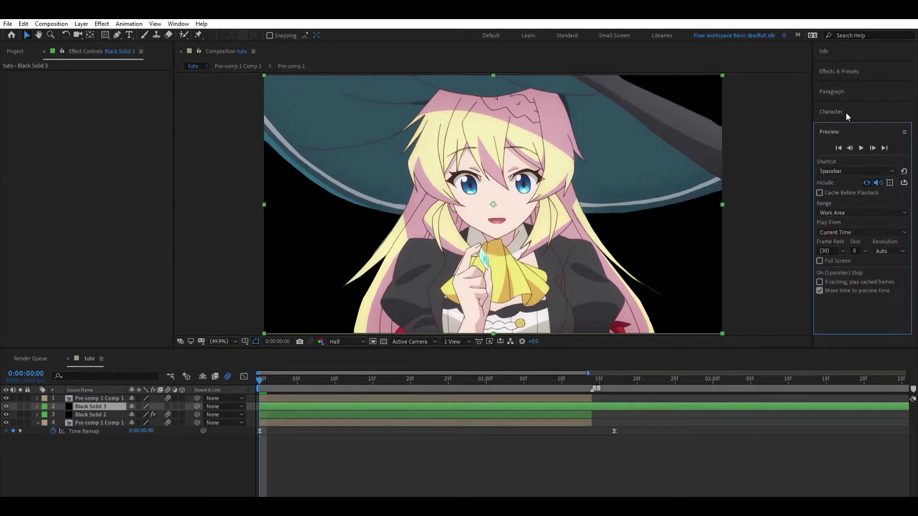
pyautogui.click(844, 71)
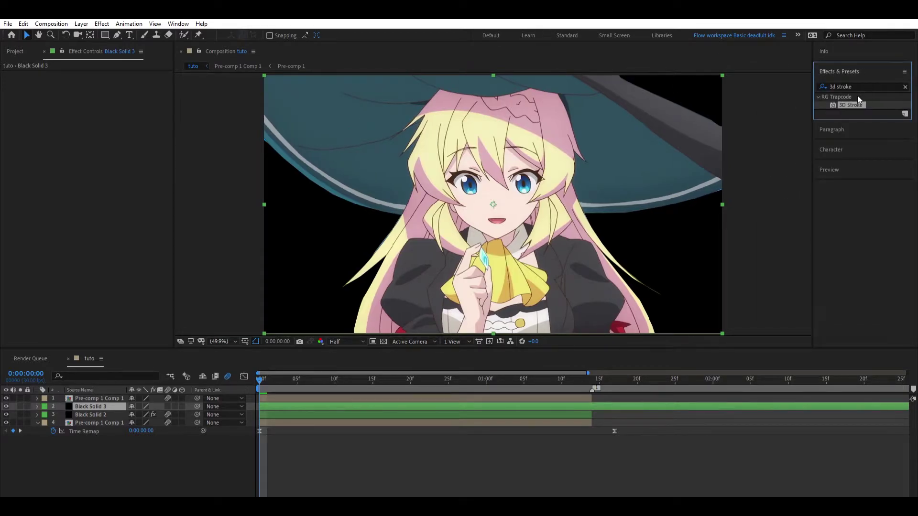
pyautogui.moveTo(857, 99); pyautogui.dragTo(306, 405)
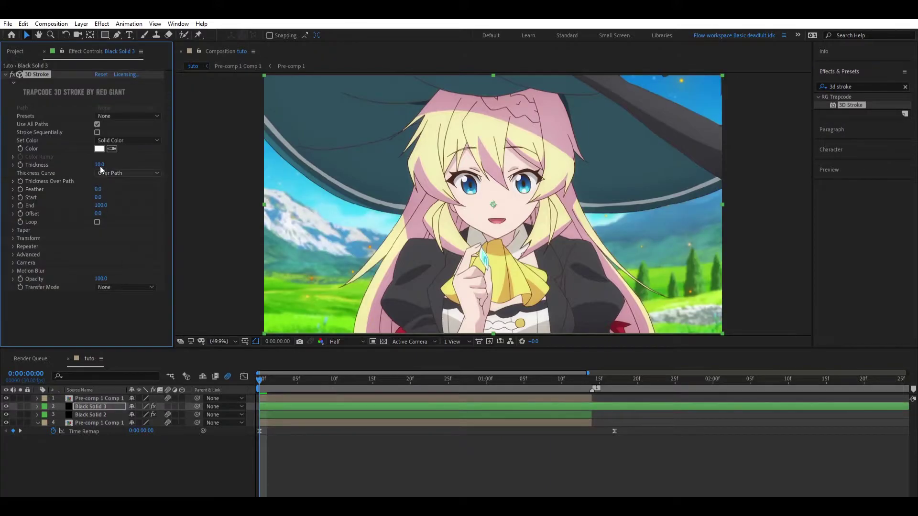
# - Zoom out to 25% and draw a curved mask path down the frame's left side
pyautogui.press(',')
pyautogui.press(',')
pyautogui.press('g')
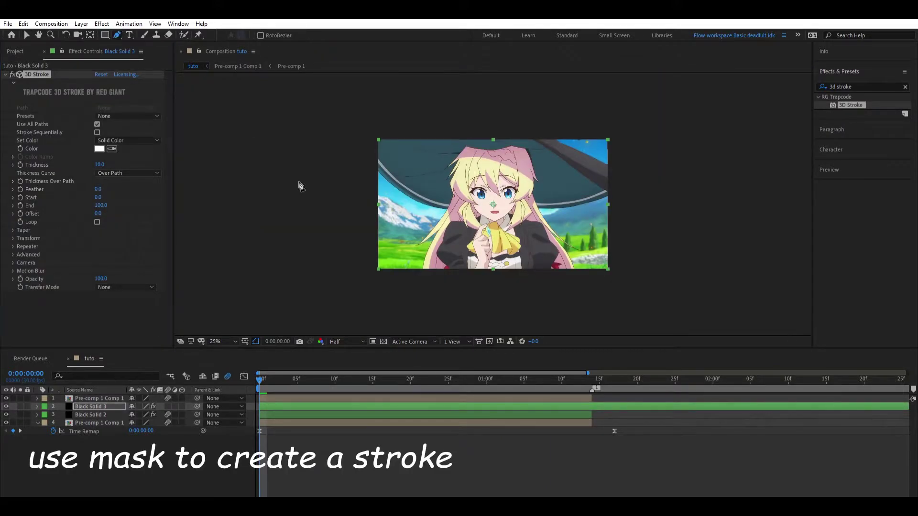
pyautogui.click(383, 295)
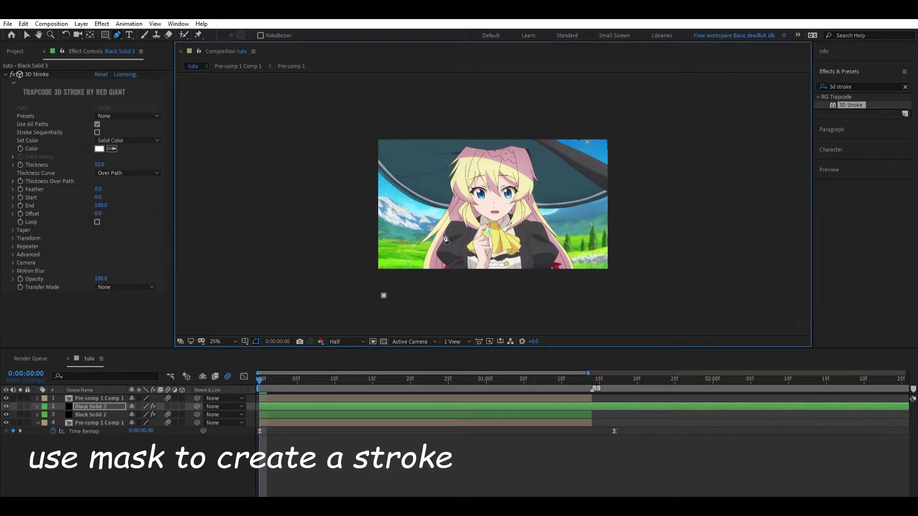
pyautogui.moveTo(423, 200); pyautogui.dragTo(407, 169)
pyautogui.click(408, 109)
pyautogui.moveTo(408, 109); pyautogui.dragTo(422, 91)
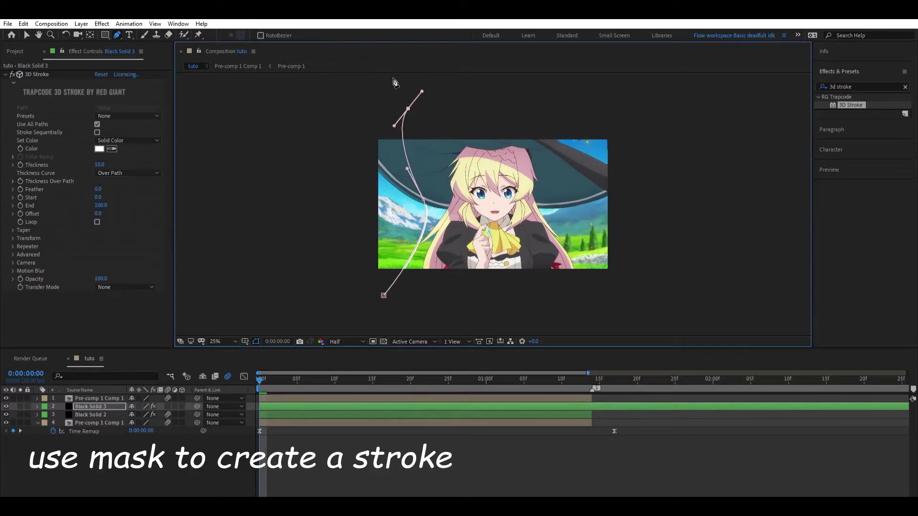
pyautogui.press('v')
pyautogui.click(328, 190)
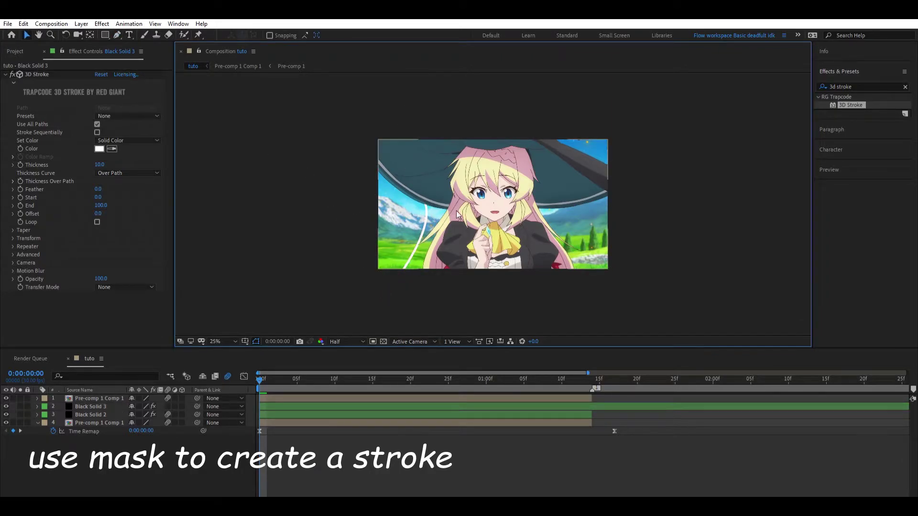
# - Select Black Solid 3 and scrub back to the first frame
pyautogui.click(416, 414)
pyautogui.click(416, 407)
pyautogui.click(591, 372)
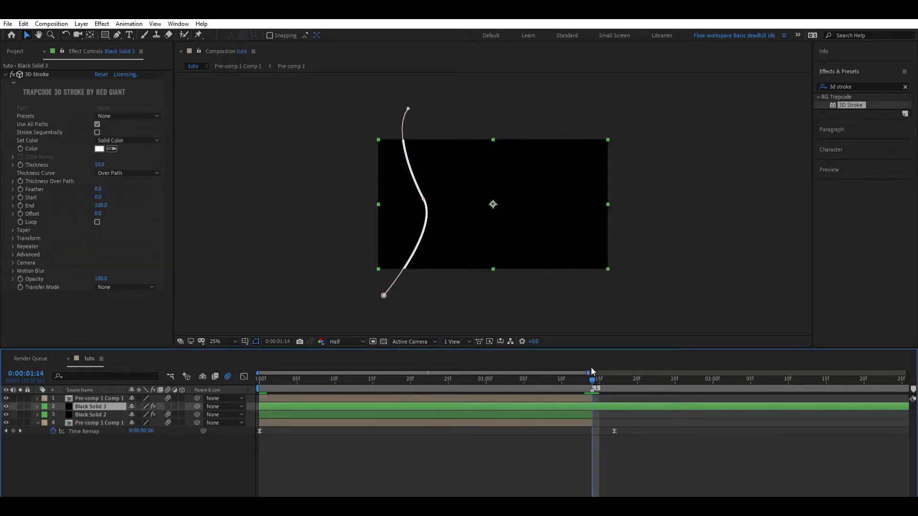
pyautogui.moveTo(591, 371); pyautogui.dragTo(471, 373)
pyautogui.click(466, 404)
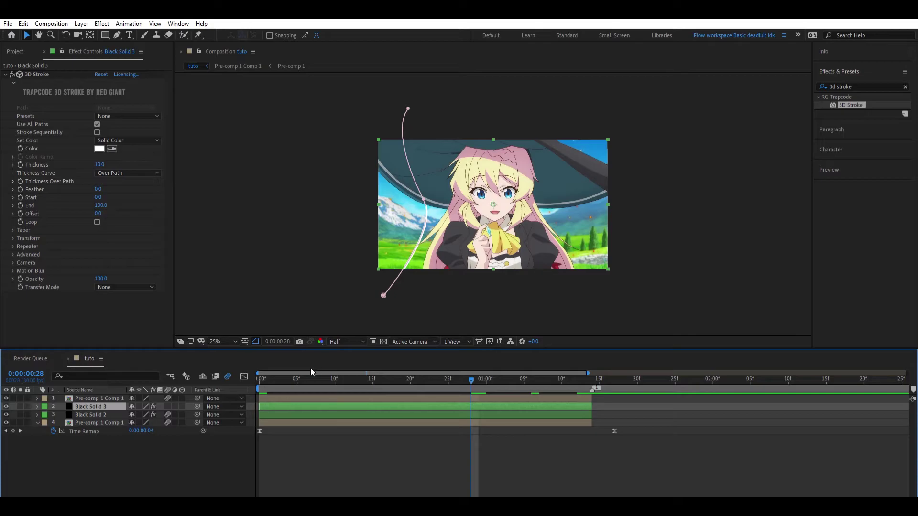
pyautogui.moveTo(311, 372); pyautogui.dragTo(217, 372)
# - Keyframe 3D Stroke End from 0 at frame 0 to 100 at 0:00:01:14, then preview
pyautogui.press('.')
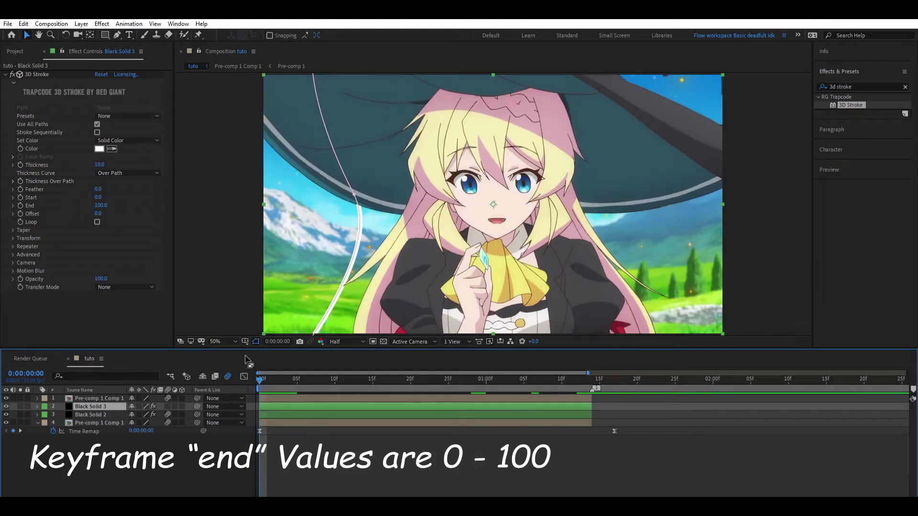
pyautogui.click(20, 205)
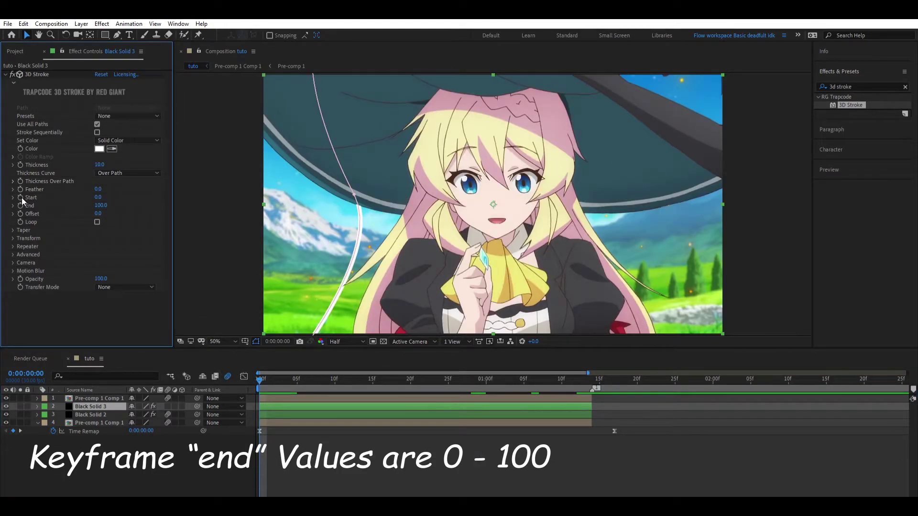
pyautogui.press('u')
pyautogui.click(301, 421)
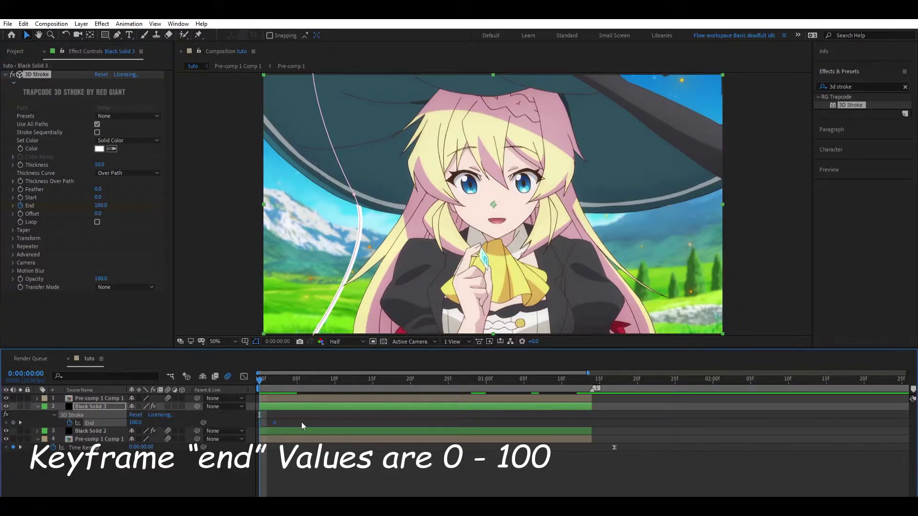
pyautogui.moveTo(101, 205); pyautogui.dragTo(42, 198)
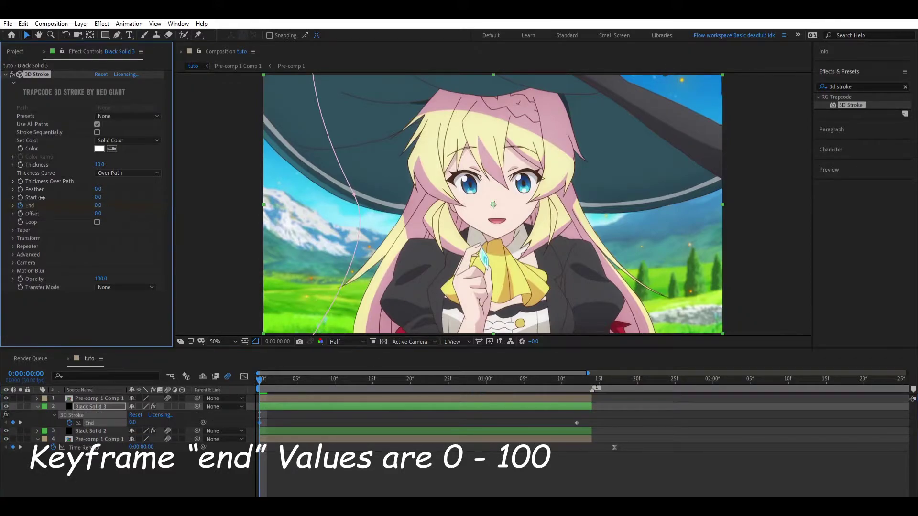
pyautogui.click(577, 376)
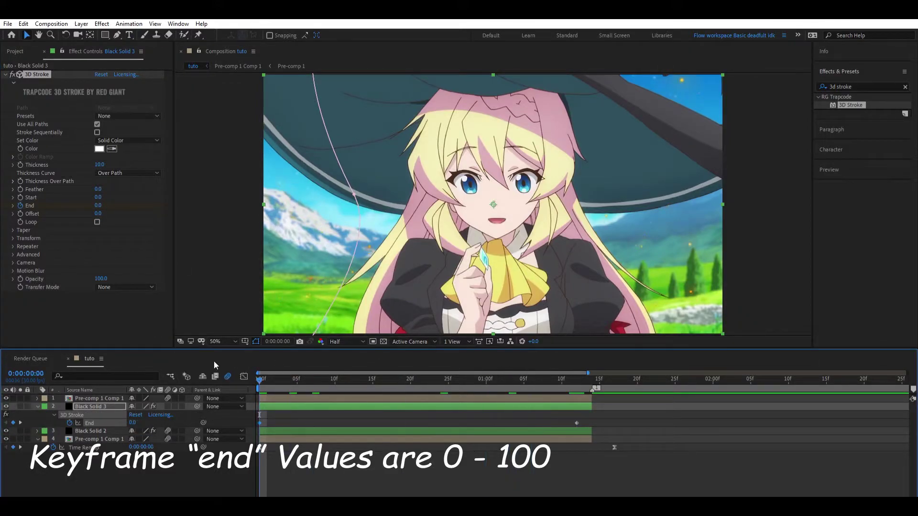
pyautogui.press('pagedown')
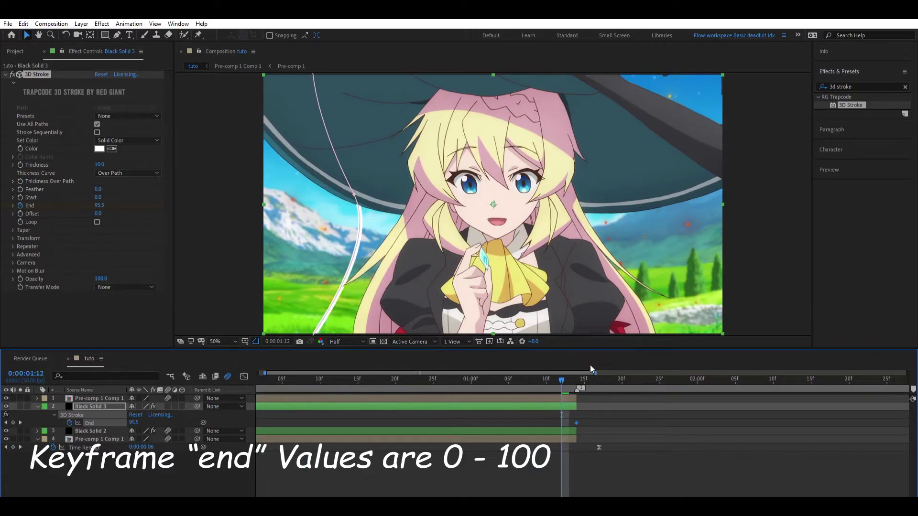
pyautogui.press('pagedown')
pyautogui.moveTo(575, 372); pyautogui.dragTo(569, 372)
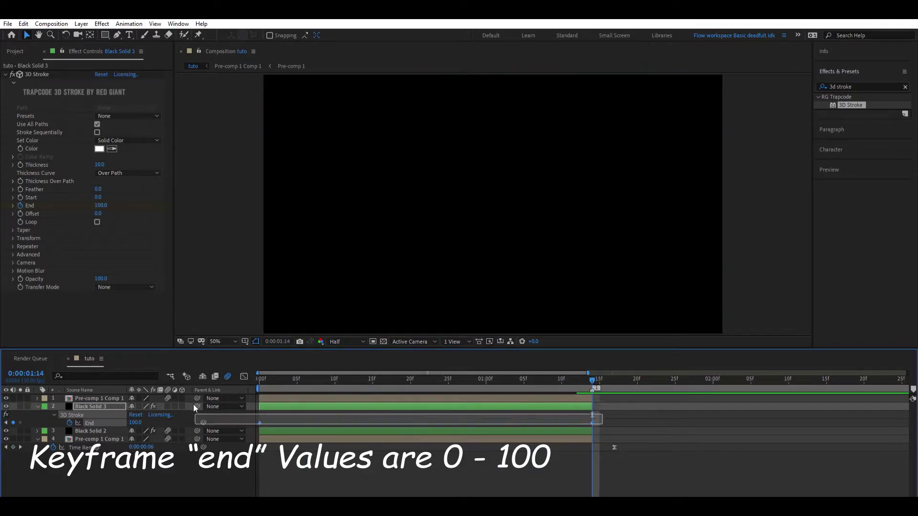
pyautogui.press('space')
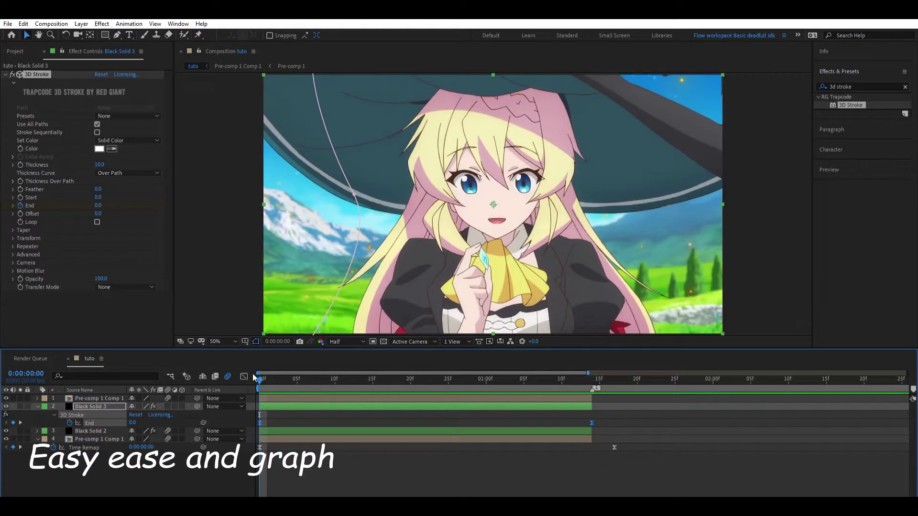
# - In the Graph Editor, steepen the first End keyframe's handle and preview the eased draw-on
pyautogui.hotkey('shift', 'F3')
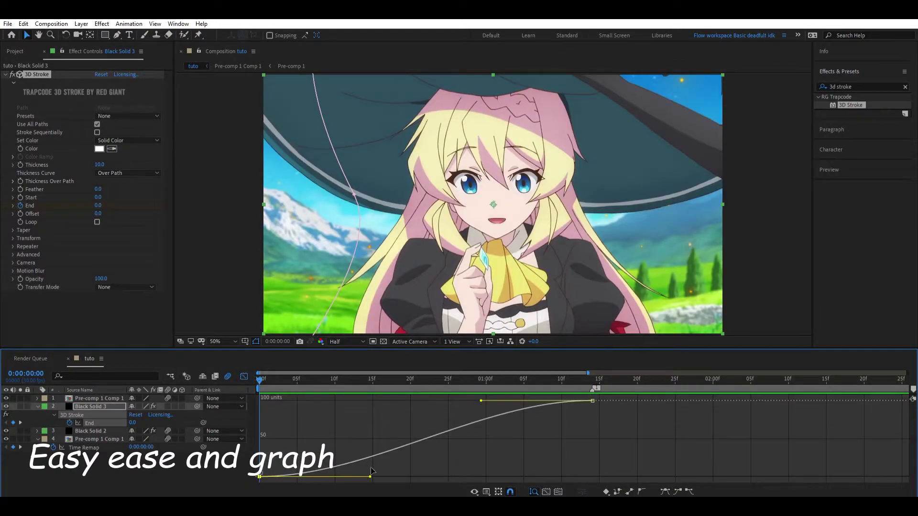
pyautogui.moveTo(371, 476); pyautogui.dragTo(261, 435)
pyautogui.press('space')
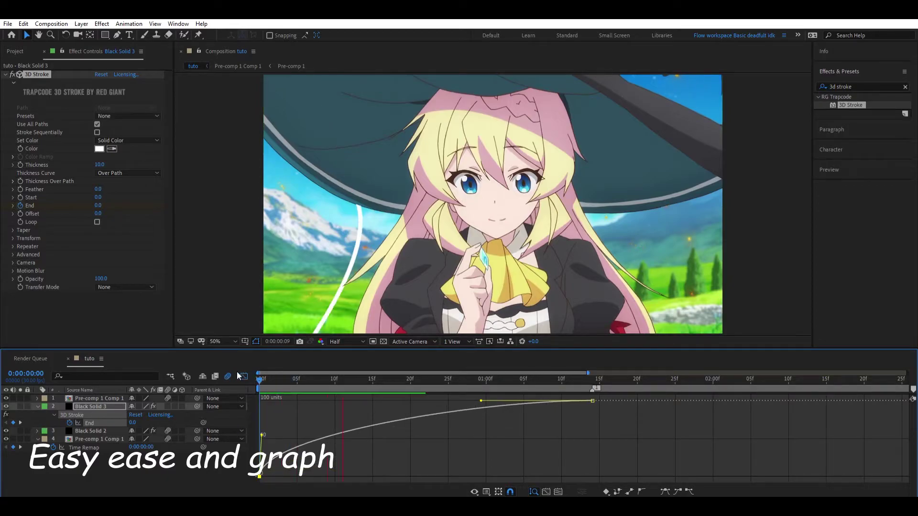
pyautogui.click(297, 378)
pyautogui.press('space')
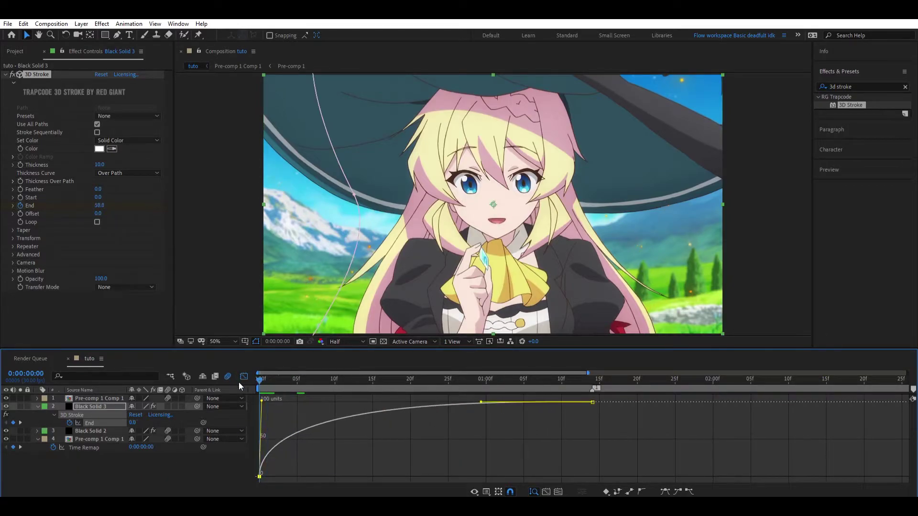
pyautogui.click(244, 377)
pyautogui.click(395, 411)
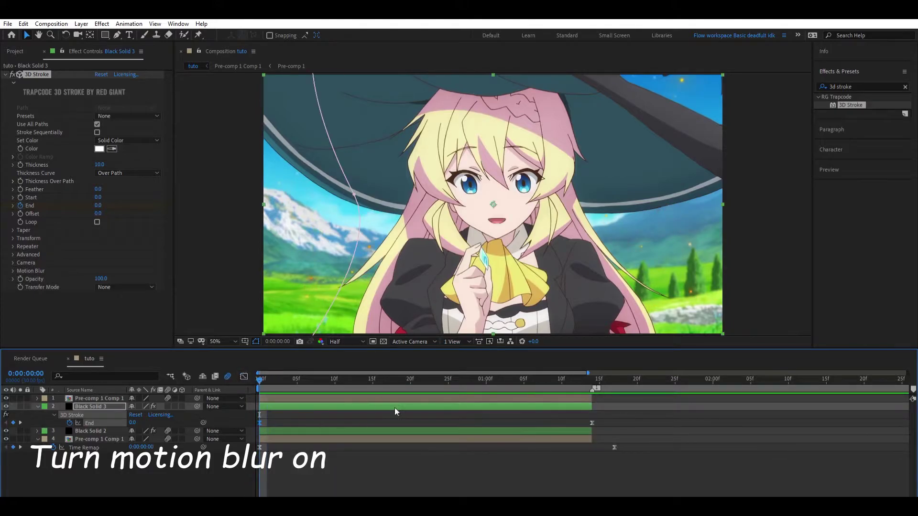
pyautogui.click(282, 380)
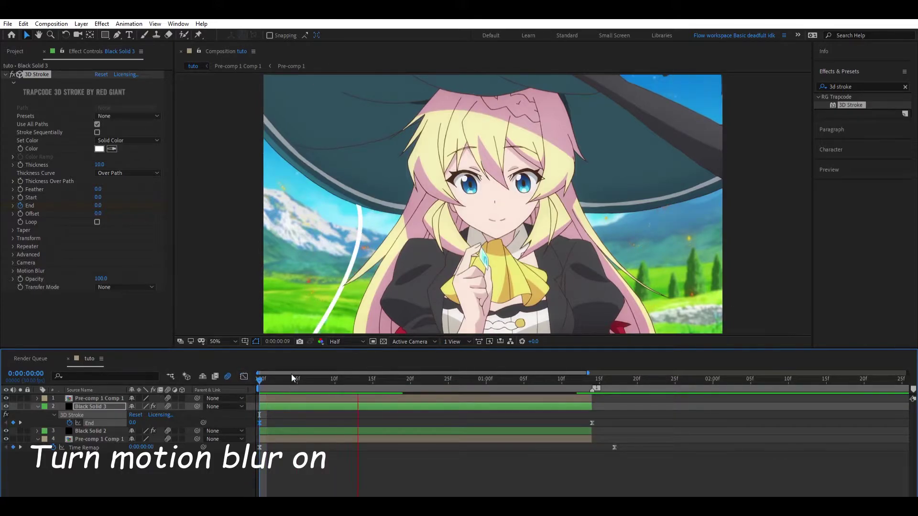
# - Apply Deep Glow to Black Solid 3 with Unmult enabled
pyautogui.click(864, 86)
pyautogui.hotkey('ctrl', 'a')
pyautogui.write('deep glow')
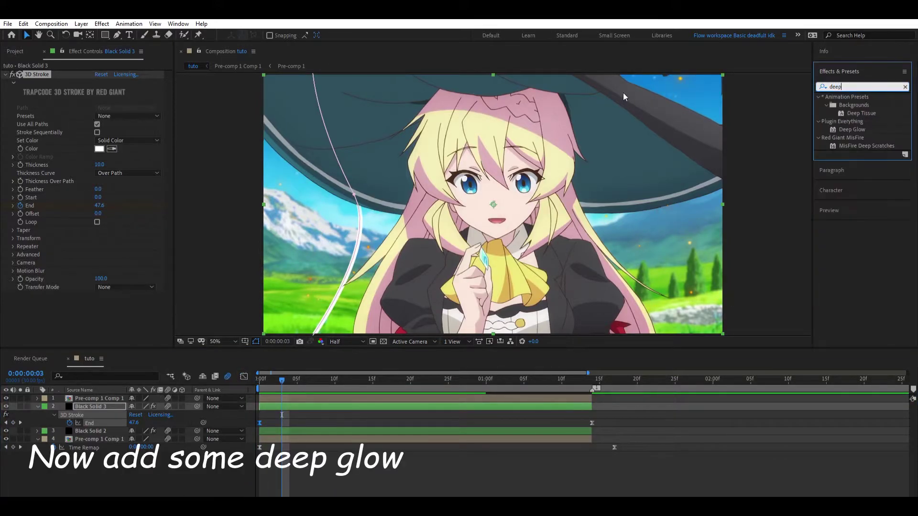
pyautogui.moveTo(846, 99); pyautogui.dragTo(361, 217)
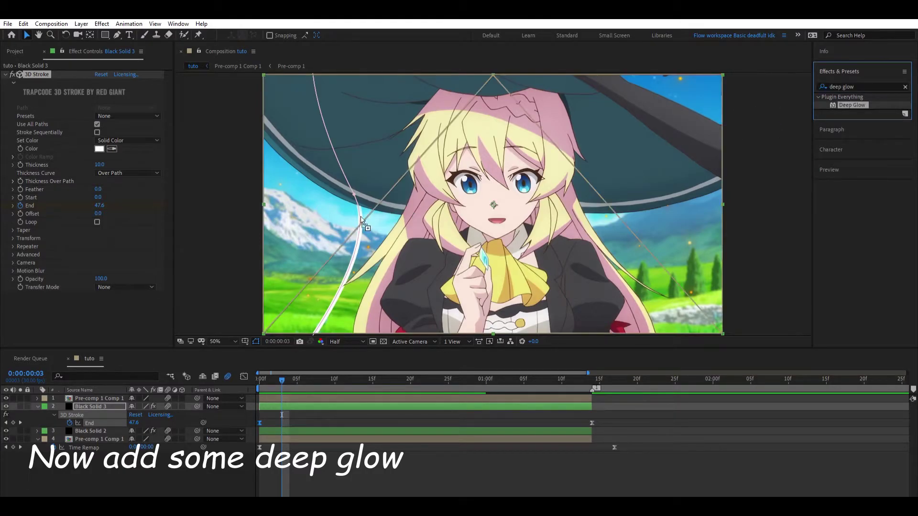
pyautogui.moveTo(313, 330); pyautogui.dragTo(313, 331)
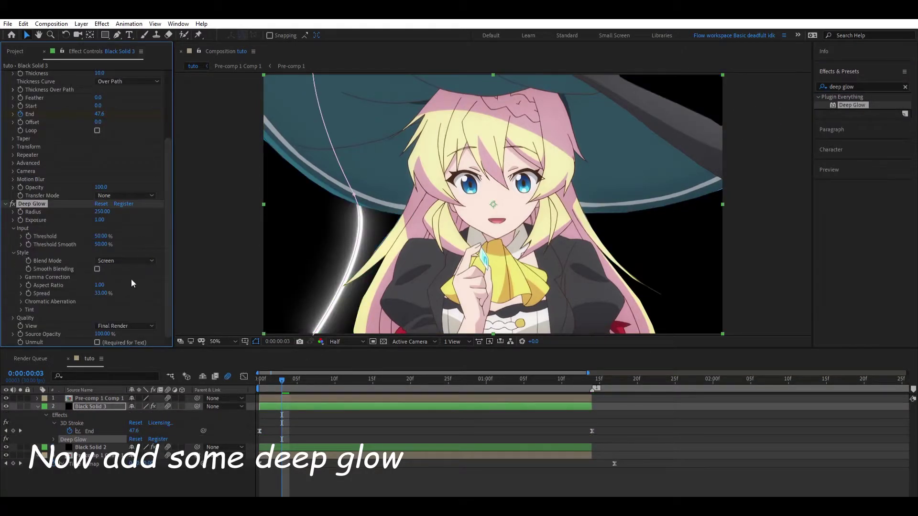
pyautogui.click(97, 343)
pyautogui.moveTo(282, 380); pyautogui.dragTo(259, 380)
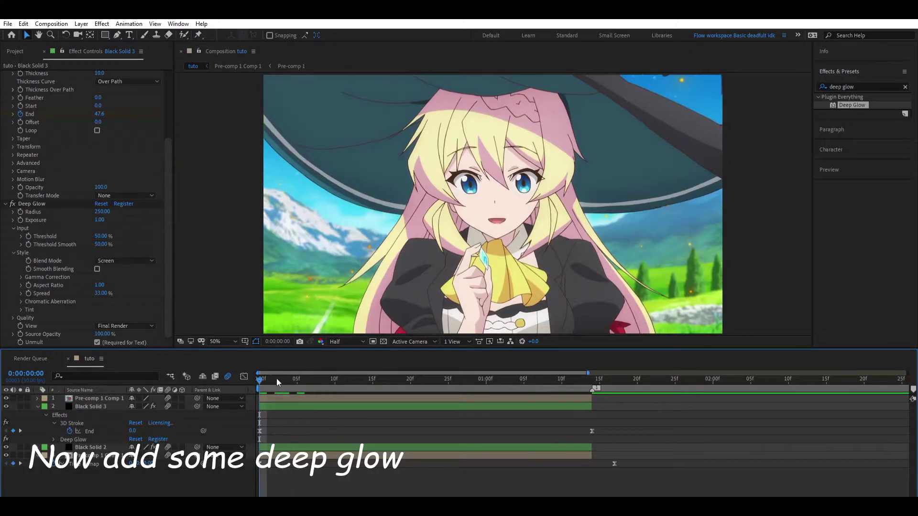
# - Add Colorama above Deep Glow and set Phase Shift to 0x+69° for a yellow glow
pyautogui.click(879, 87)
pyautogui.press('BackSpace')
pyautogui.write('colrama')
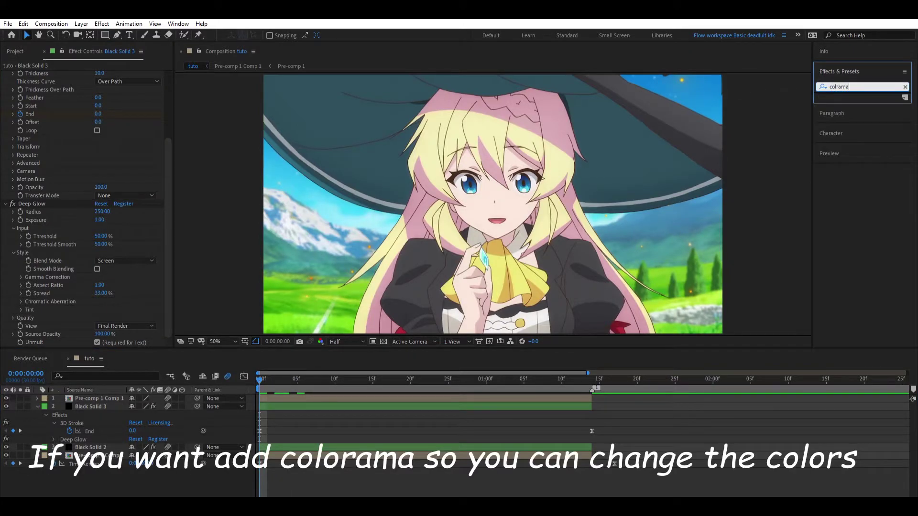
pyautogui.press('BackSpace')
pyautogui.press('BackSpace')
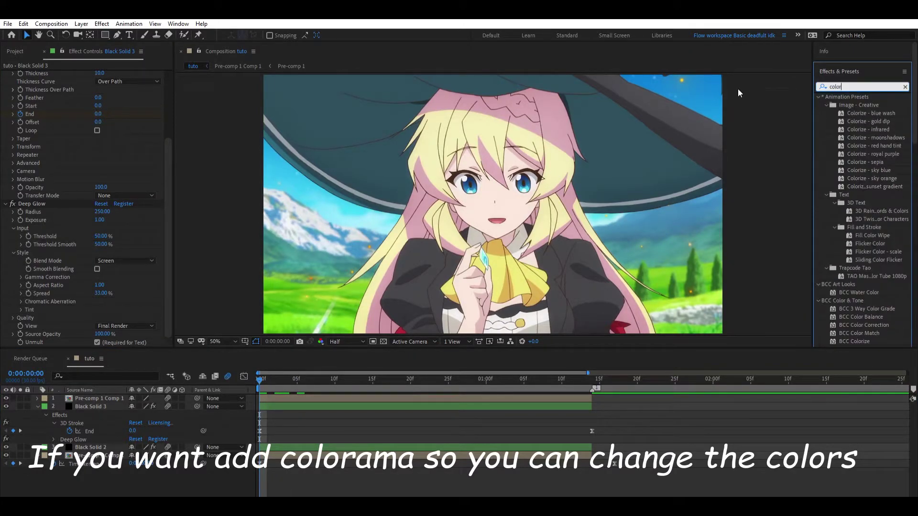
pyautogui.press('space')
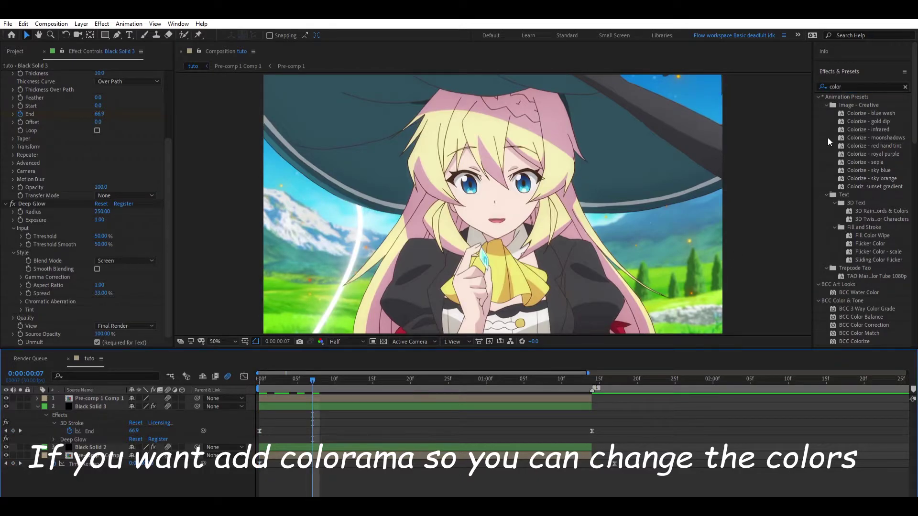
pyautogui.write('a')
pyautogui.moveTo(849, 105)
pyautogui.mouseDown()
pyautogui.moveTo(279, 405)
pyautogui.moveTo(38, 198)
pyautogui.mouseUp()
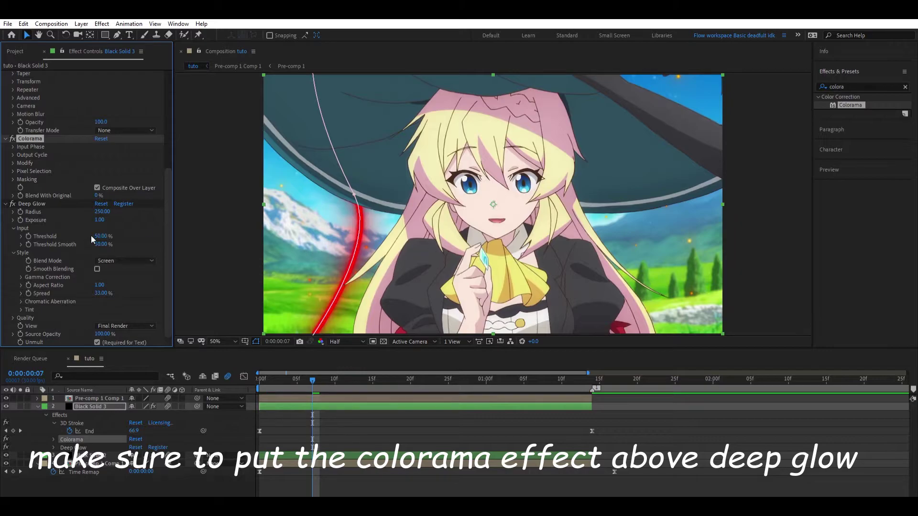
pyautogui.click(14, 146)
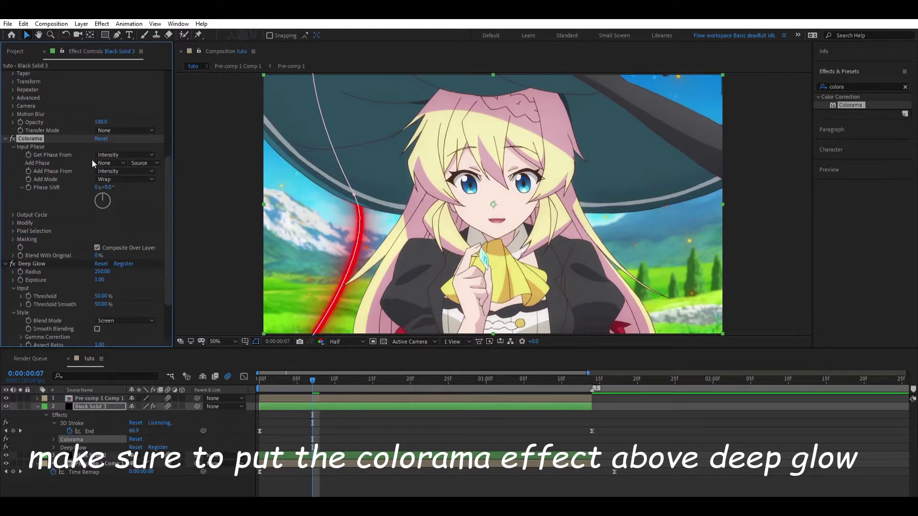
pyautogui.moveTo(110, 186); pyautogui.dragTo(718, 174)
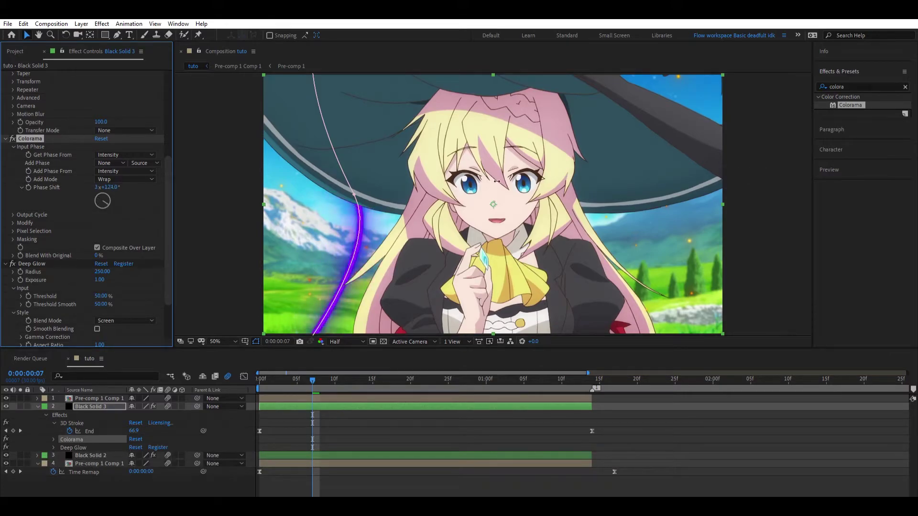
pyautogui.moveTo(719, 174); pyautogui.dragTo(144, 183)
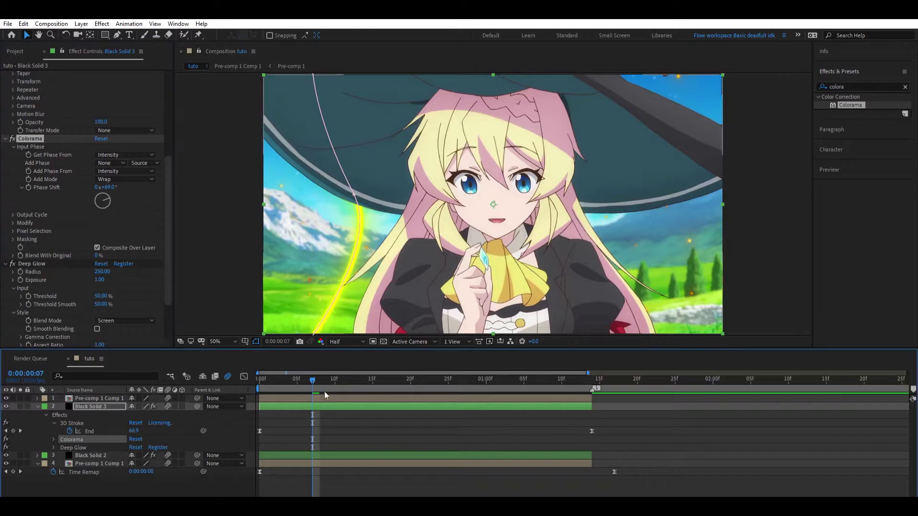
pyautogui.click(330, 415)
pyautogui.click(317, 406)
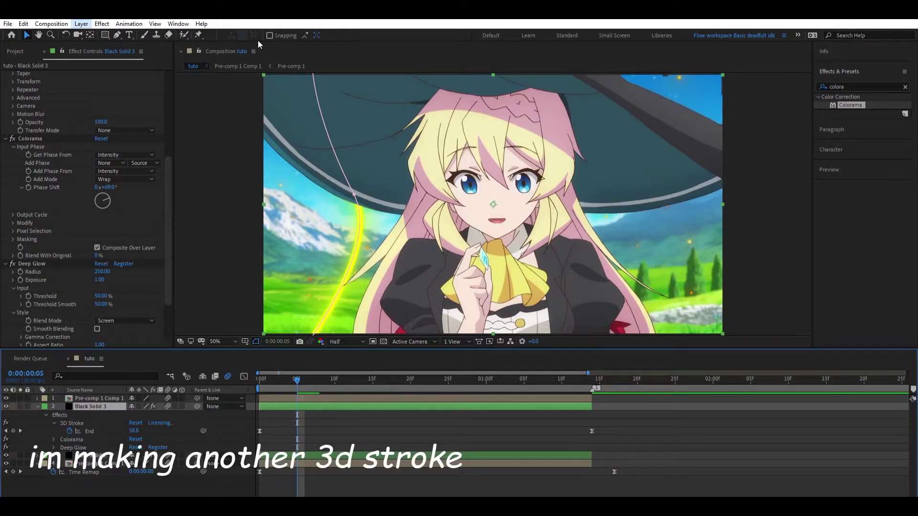
# - Create Black Solid 4 with Ctrl+Y and apply Colorama to it
pyautogui.hotkey('ctrl', 'y')
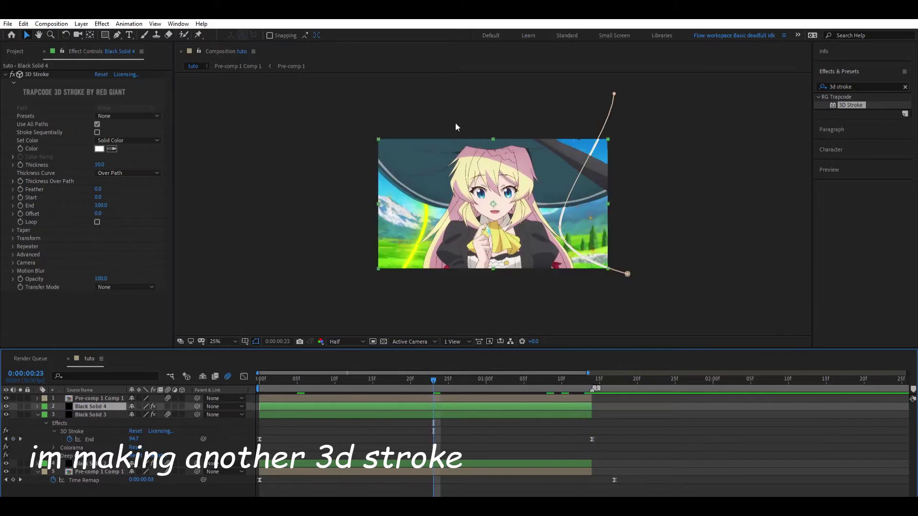
pyautogui.click(860, 87)
pyautogui.write('colora')
pyautogui.moveTo(850, 105); pyautogui.dragTo(9, 194)
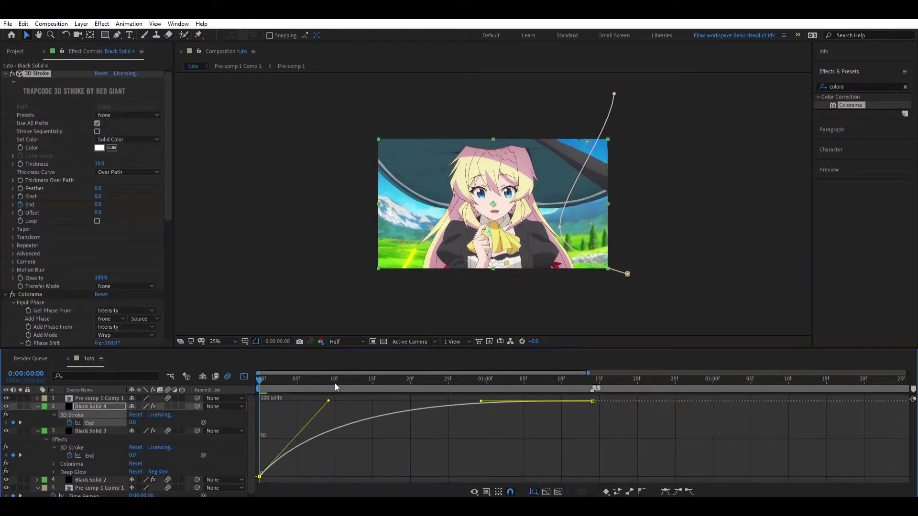
# - Preview the second stroke animation, then select and deselect Black Solid 4
pyautogui.click(244, 376)
pyautogui.press('space')
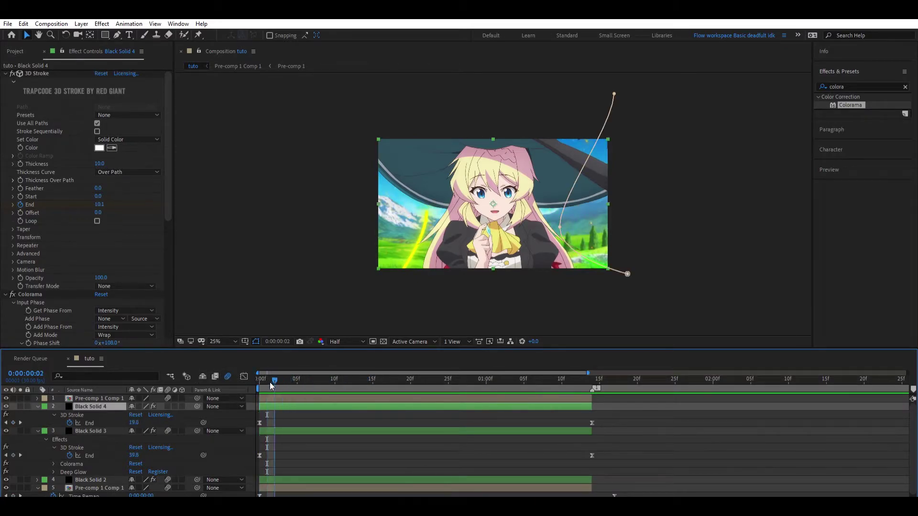
pyautogui.click(298, 398)
pyautogui.click(298, 406)
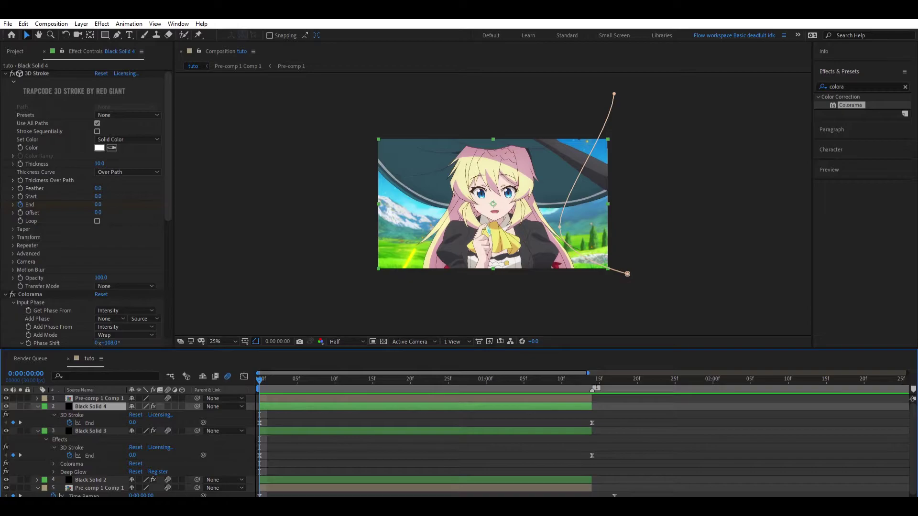
pyautogui.click(253, 146)
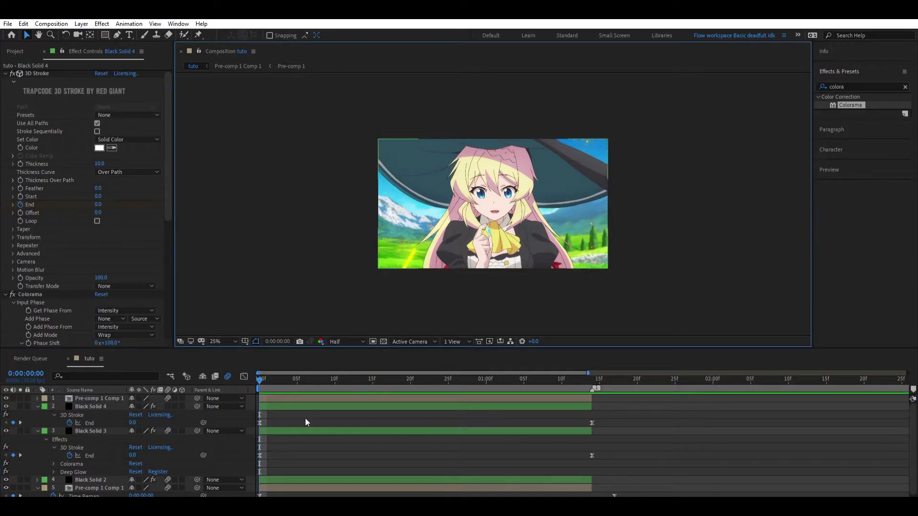
# - Draw a white-outlined square over the character's face and position it to frame the face
pyautogui.click(105, 35)
pyautogui.moveTo(443, 148)
pyautogui.mouseDown()
pyautogui.moveTo(528, 232)
pyautogui.moveTo(537, 215)
pyautogui.mouseUp()
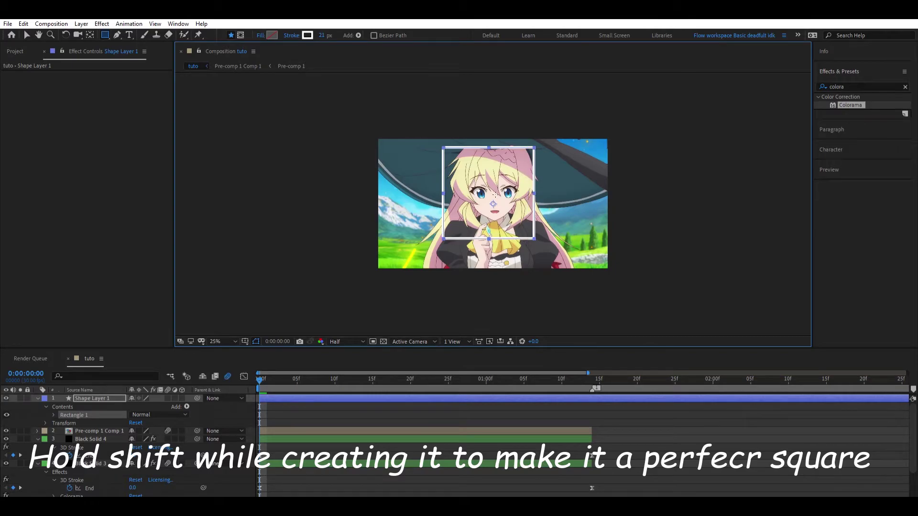
pyautogui.click(90, 34)
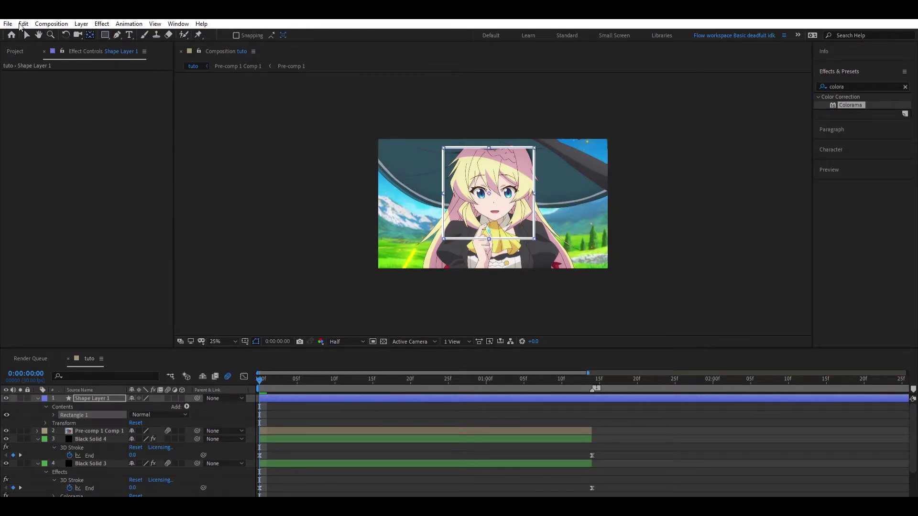
pyautogui.click(26, 35)
pyautogui.scroll(2, 493, 210)
pyautogui.moveTo(477, 211); pyautogui.dragTo(483, 193)
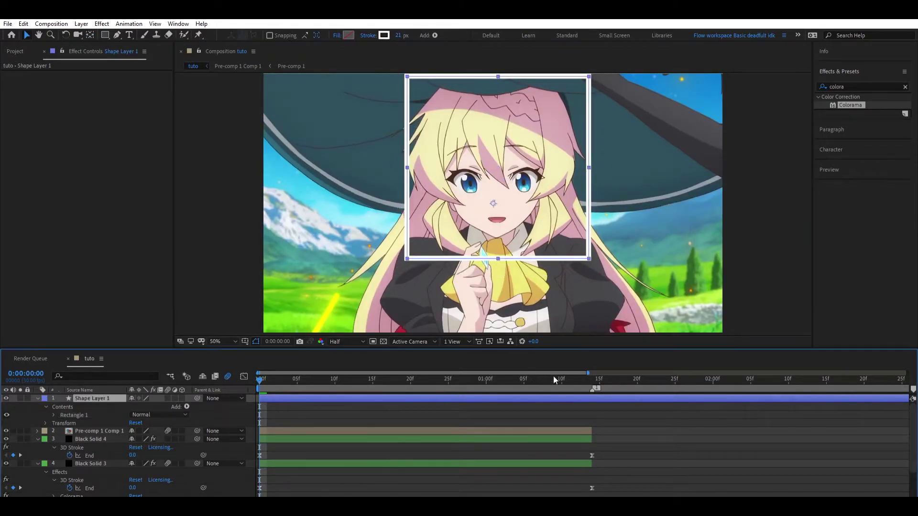
# - Set the current time to 0:00:01:02 and select the square's shape layer
pyautogui.click(593, 378)
pyautogui.click(565, 378)
pyautogui.moveTo(565, 379); pyautogui.dragTo(501, 378)
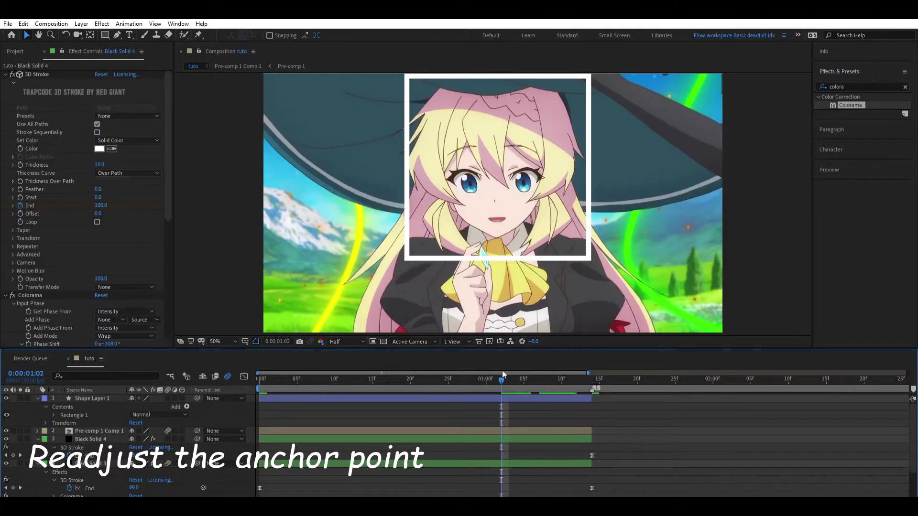
pyautogui.click(421, 398)
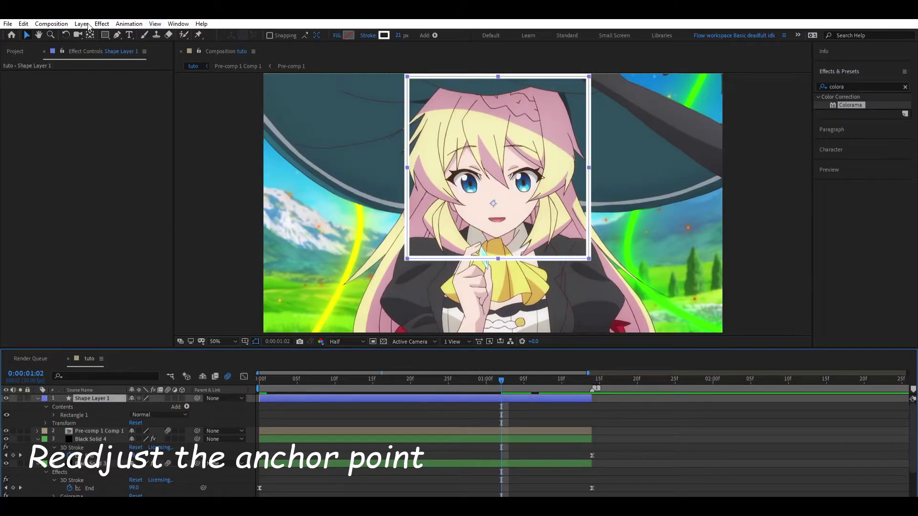
# - Drag Shape Layer 1's anchor point into the centre of the white square with the Pan Behind tool
pyautogui.press('y')
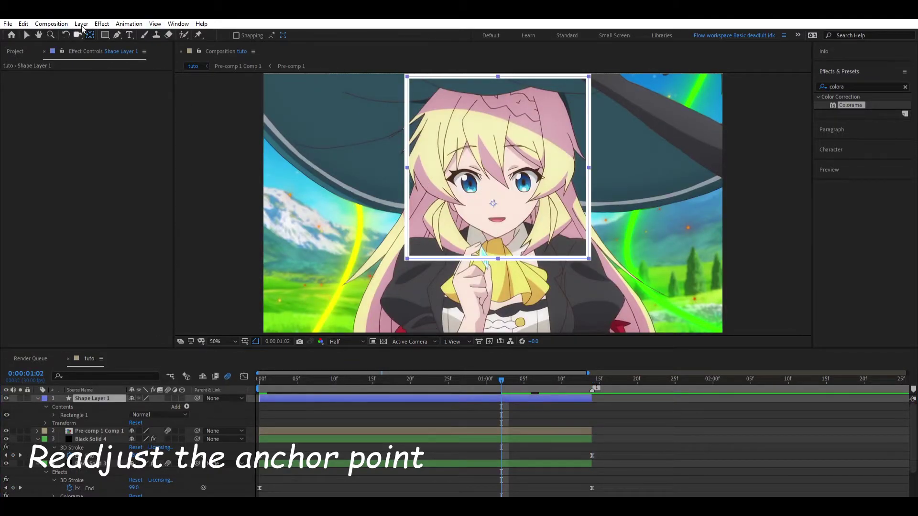
pyautogui.moveTo(497, 203); pyautogui.dragTo(534, 186)
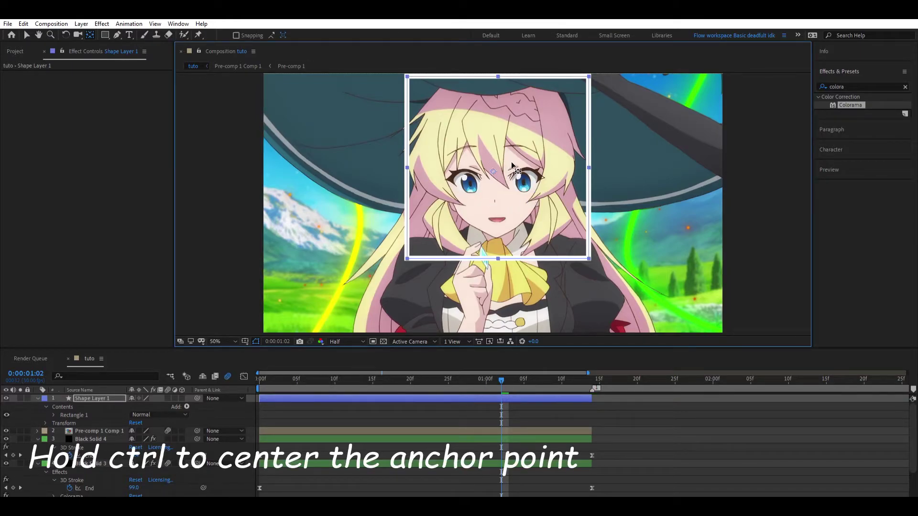
pyautogui.moveTo(528, 165); pyautogui.dragTo(502, 167)
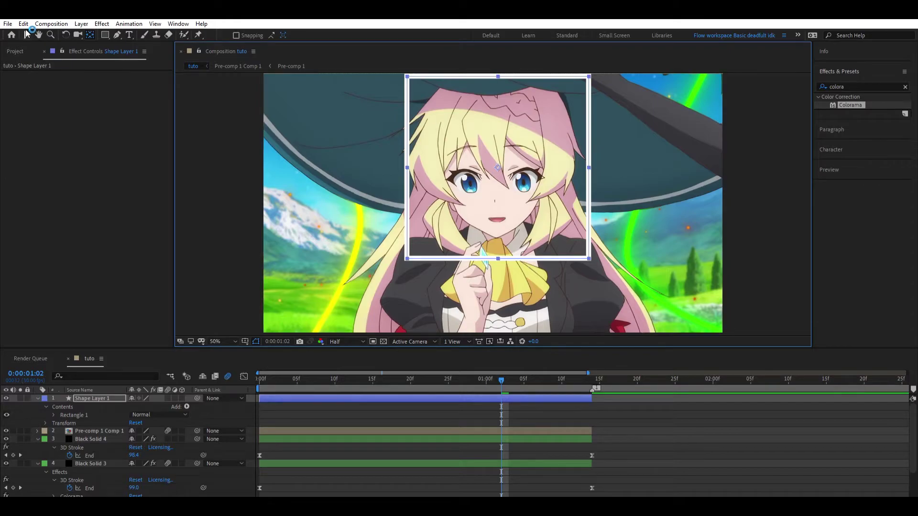
pyautogui.click(27, 33)
pyautogui.click(439, 397)
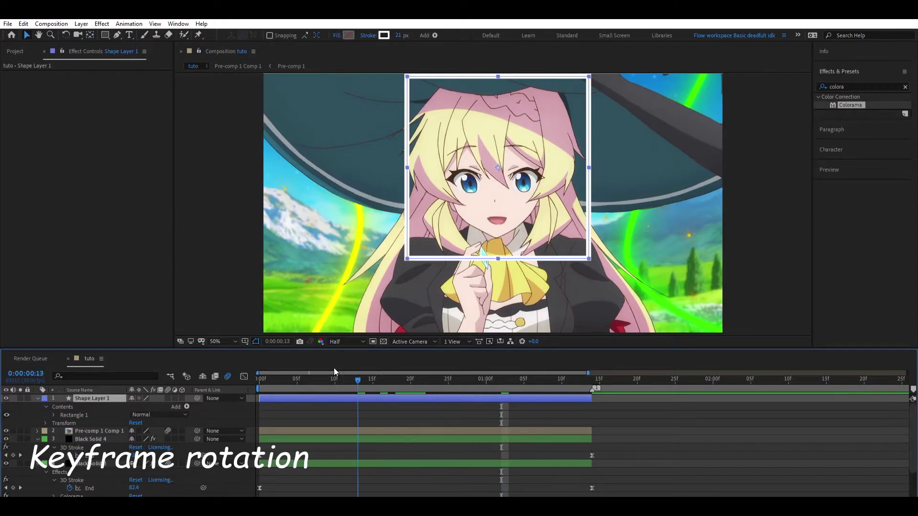
# - Keyframe the square's Rotation at 45° and 145°, then preview the spin
pyautogui.press('Home')
pyautogui.press('u')
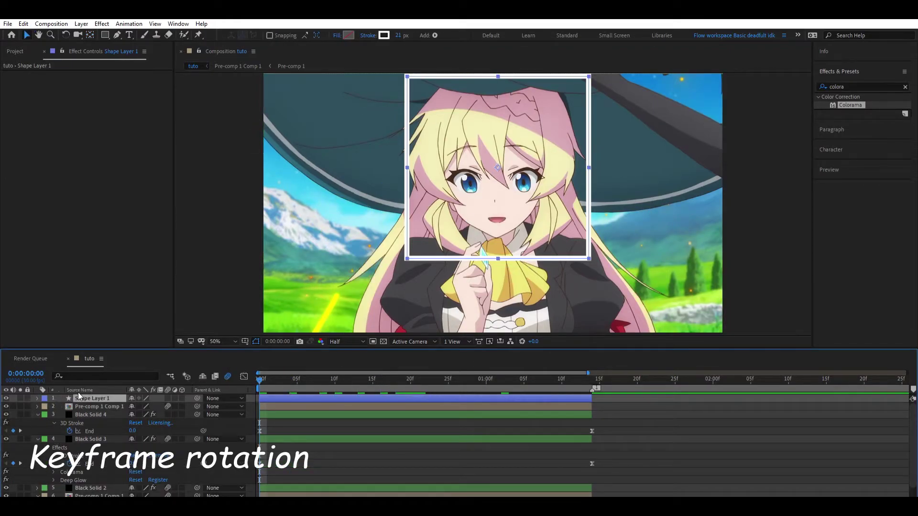
pyautogui.press('r')
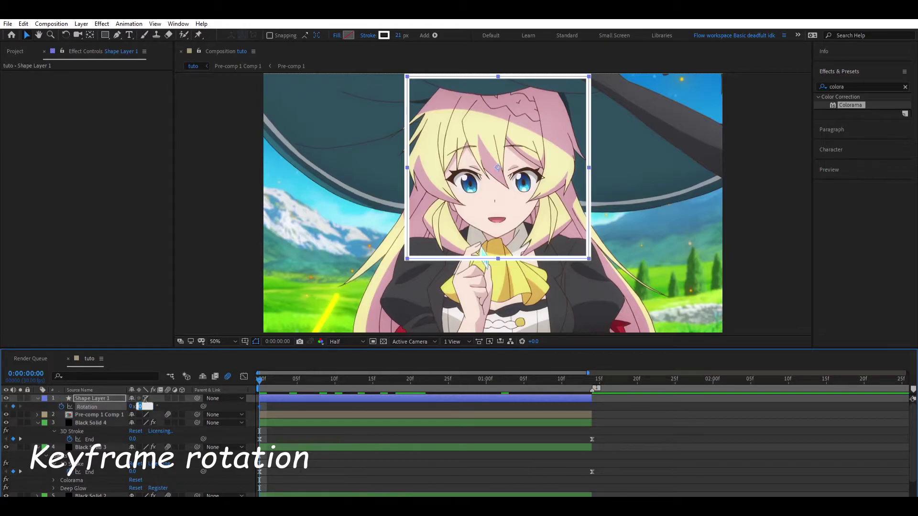
pyautogui.write('45')
pyautogui.press('Return')
pyautogui.press('space')
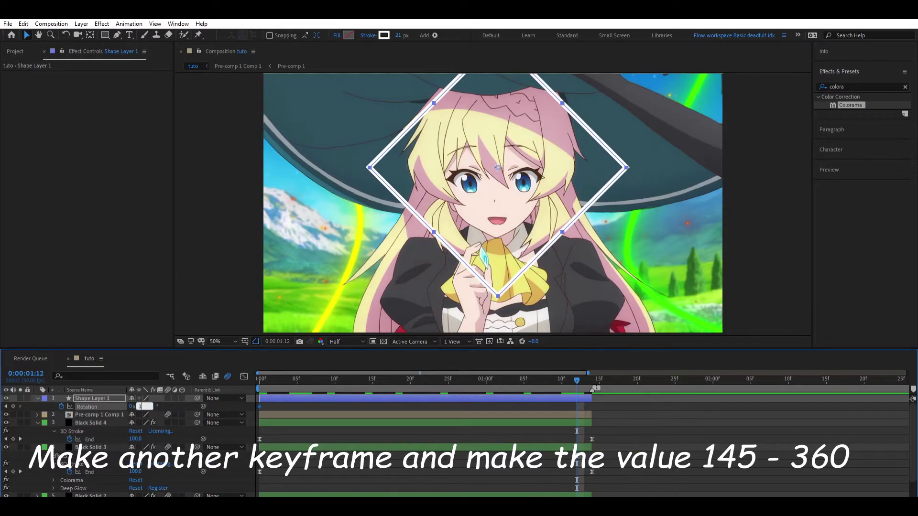
pyautogui.press('Return')
pyautogui.press('space')
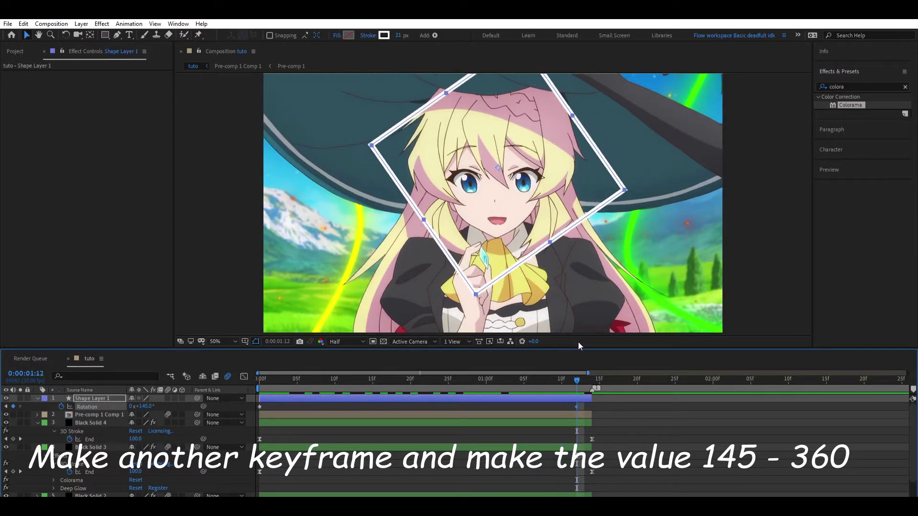
# - Move the final Rotation keyframe later and shape the curve to start fast, then ease out
pyautogui.click(144, 405)
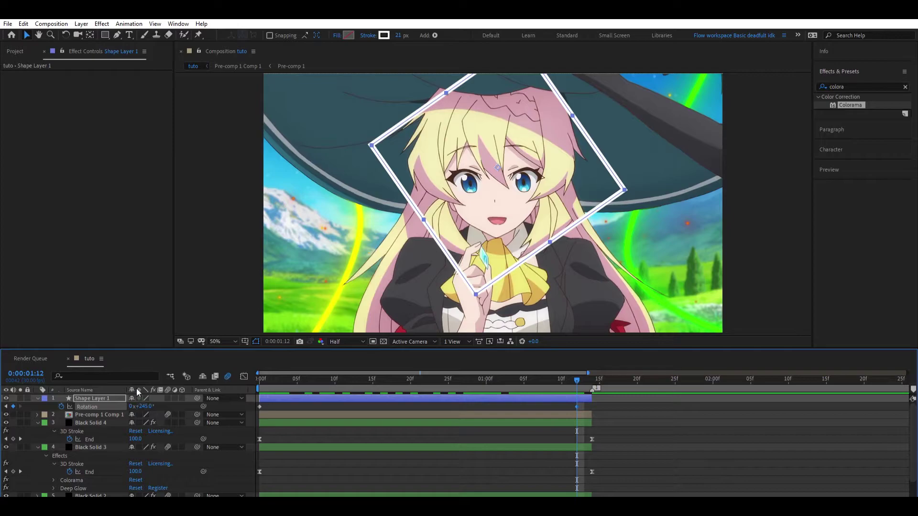
pyautogui.hotkey('ctrl', 'Down')
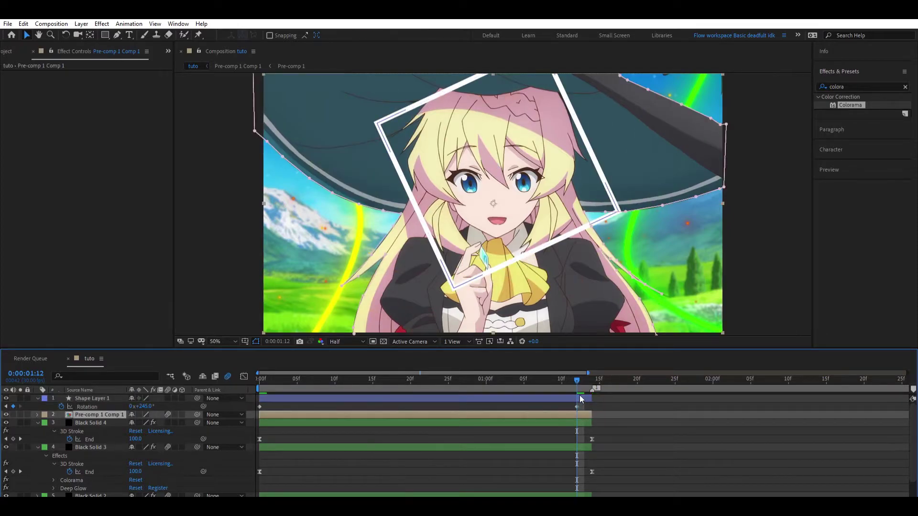
pyautogui.moveTo(576, 406)
pyautogui.mouseDown()
pyautogui.moveTo(591, 407)
pyautogui.moveTo(252, 397)
pyautogui.mouseUp()
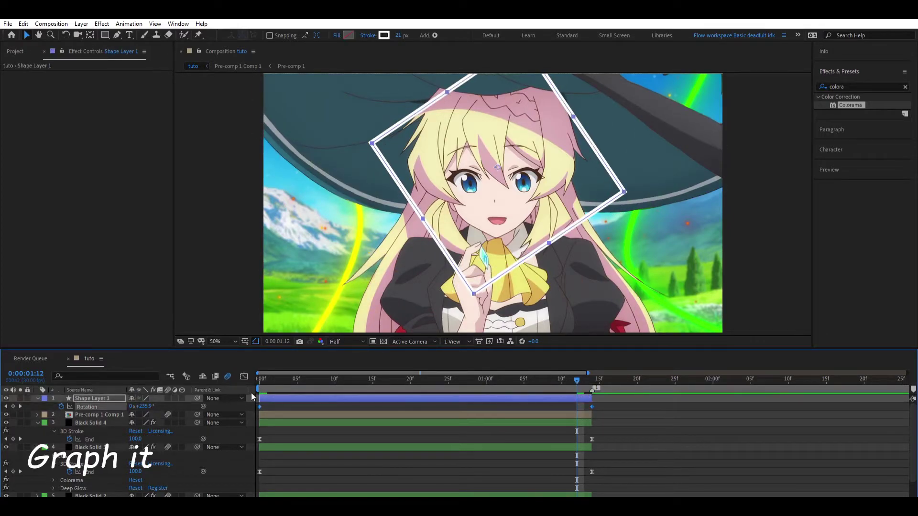
pyautogui.click(244, 376)
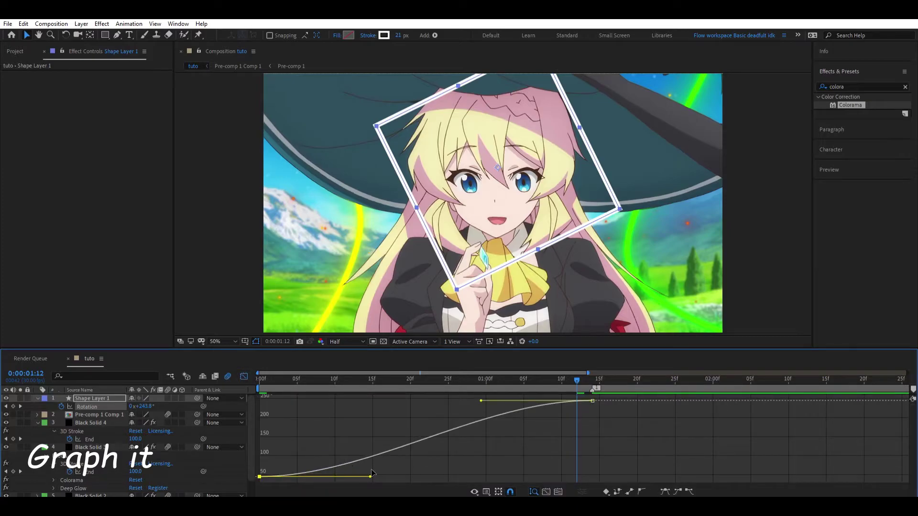
pyautogui.moveTo(372, 473); pyautogui.dragTo(239, 399)
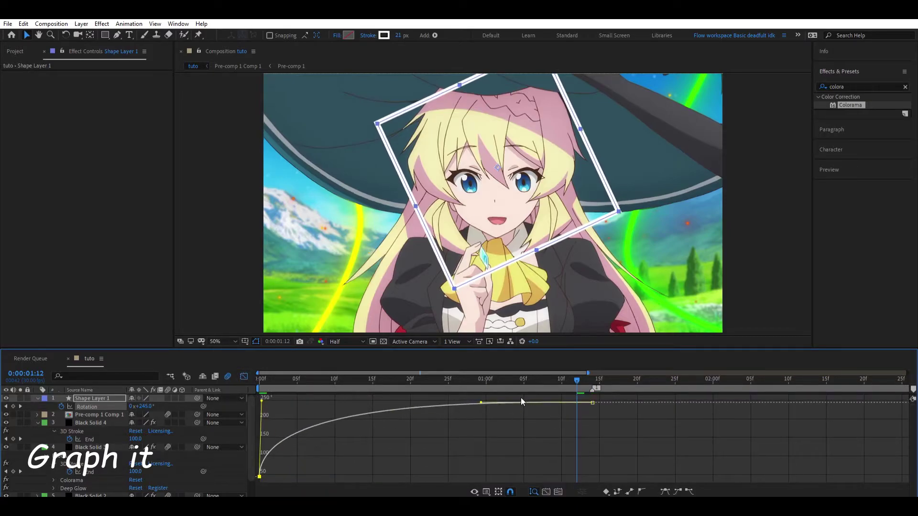
pyautogui.press('Home')
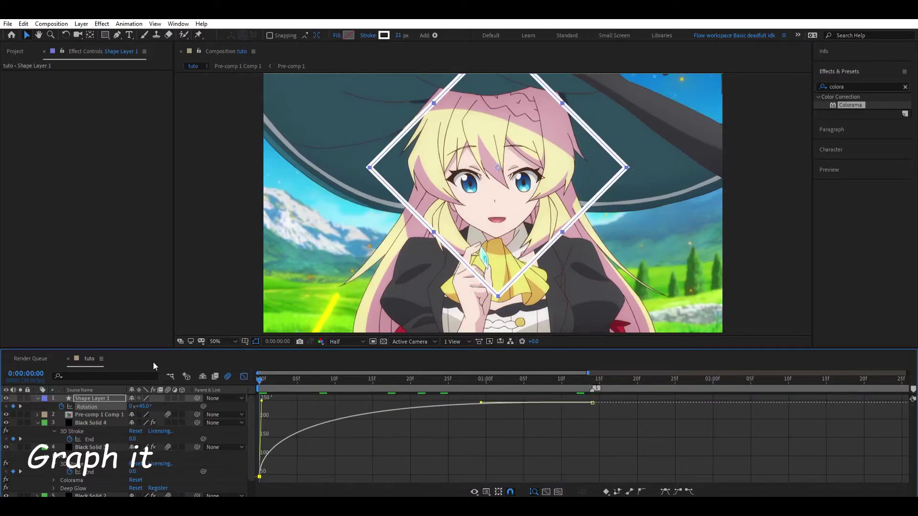
pyautogui.press('space')
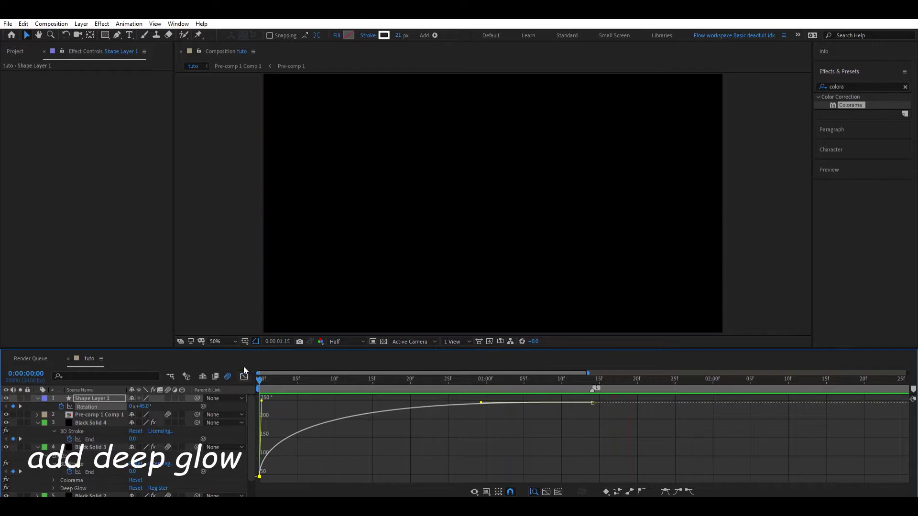
# - Apply Deep Glow to Shape Layer 1 with Unmult enabled and preview the glowing square
pyautogui.click(244, 376)
pyautogui.doubleClick(853, 84)
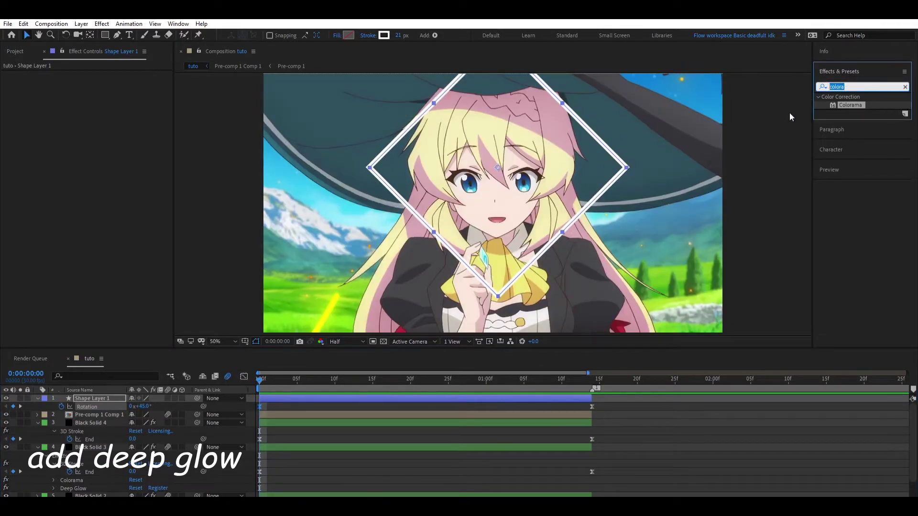
pyautogui.press('BackSpace')
pyautogui.write('deep glow')
pyautogui.moveTo(852, 105); pyautogui.dragTo(432, 398)
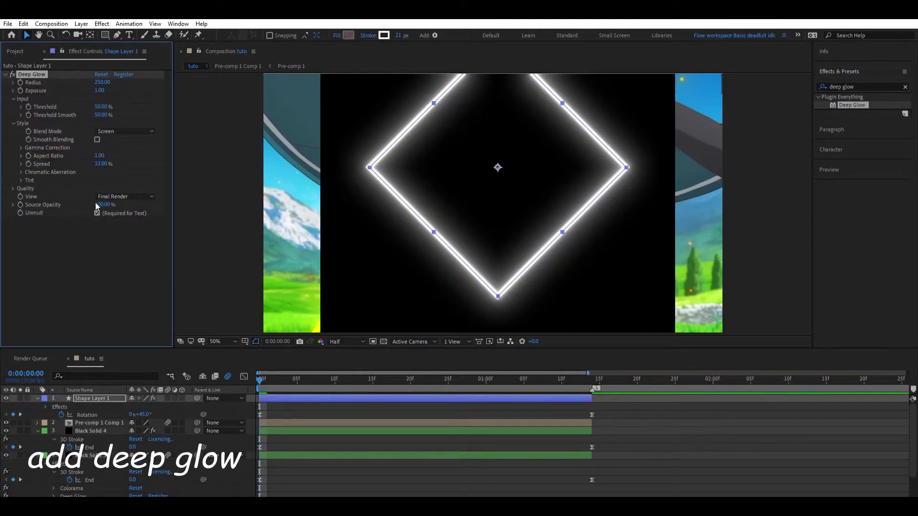
pyautogui.click(97, 214)
pyautogui.press('space')
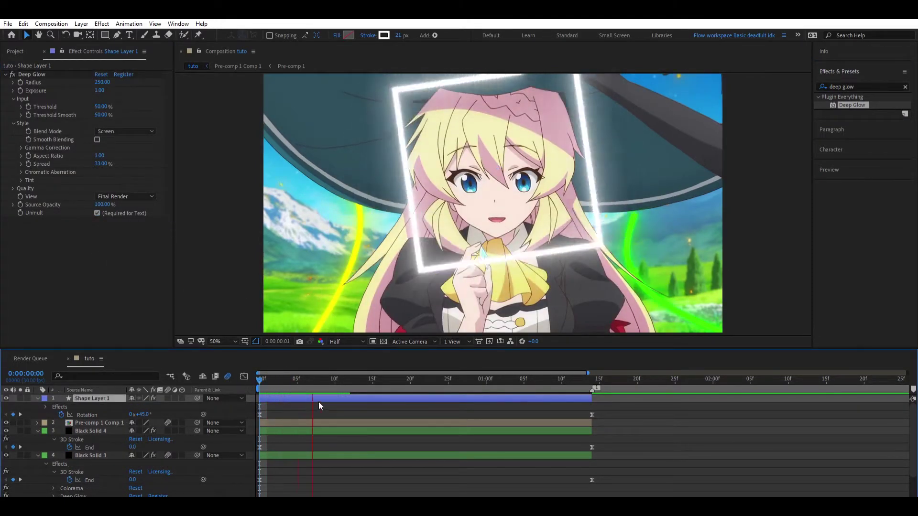
pyautogui.click(871, 98)
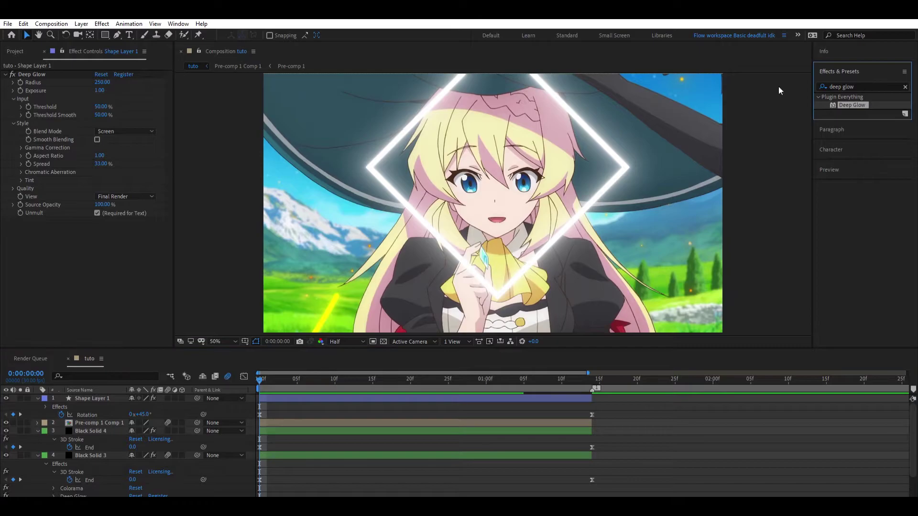
pyautogui.click(860, 87)
# - Try S_AutoPaint on the square with Frequency around 19, then delete the effect
pyautogui.write('S')
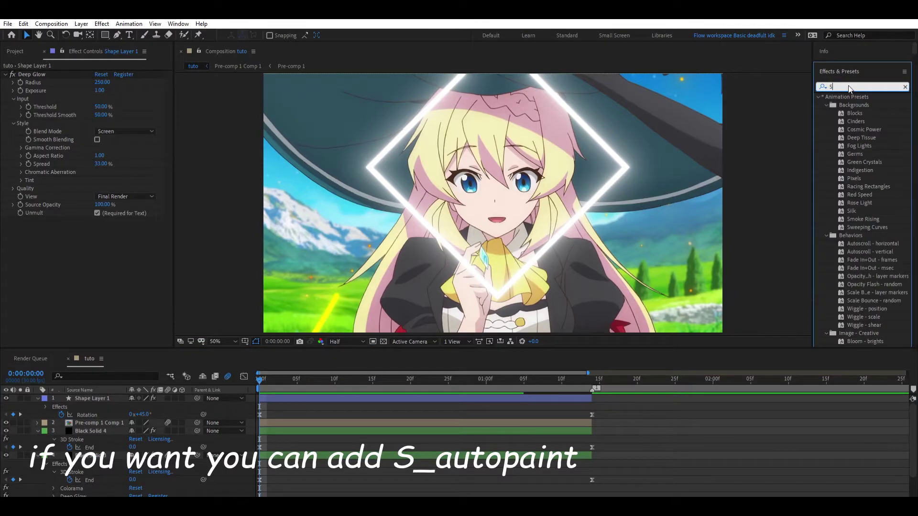
pyautogui.write(')')
pyautogui.press('BackSpace')
pyautogui.write('_a')
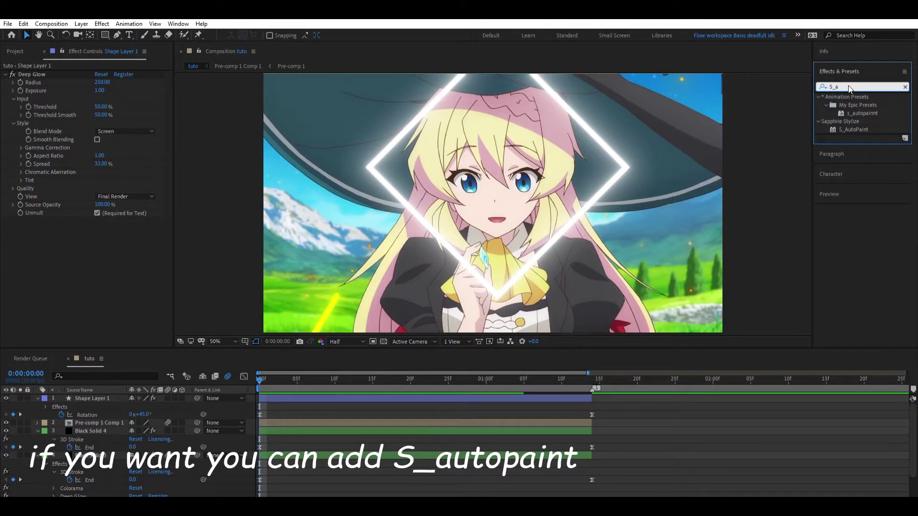
pyautogui.moveTo(853, 129); pyautogui.dragTo(119, 216)
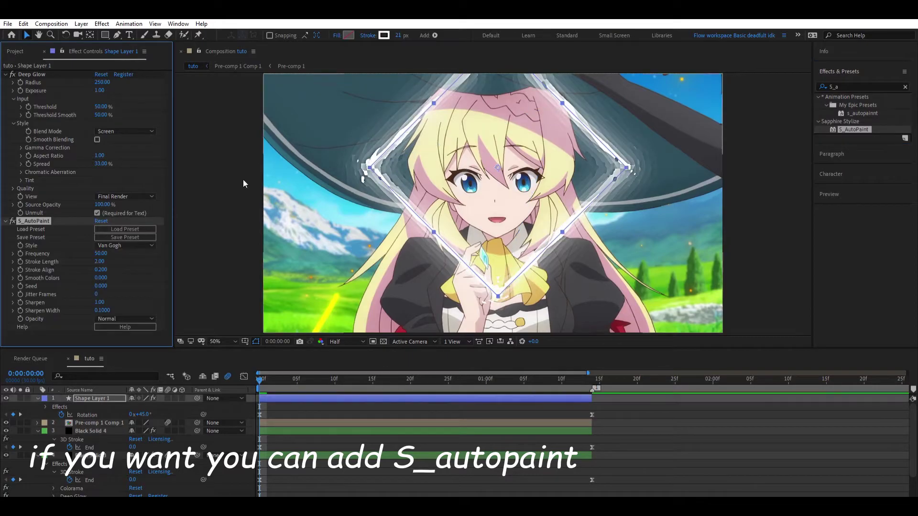
pyautogui.moveTo(100, 252); pyautogui.dragTo(90, 248)
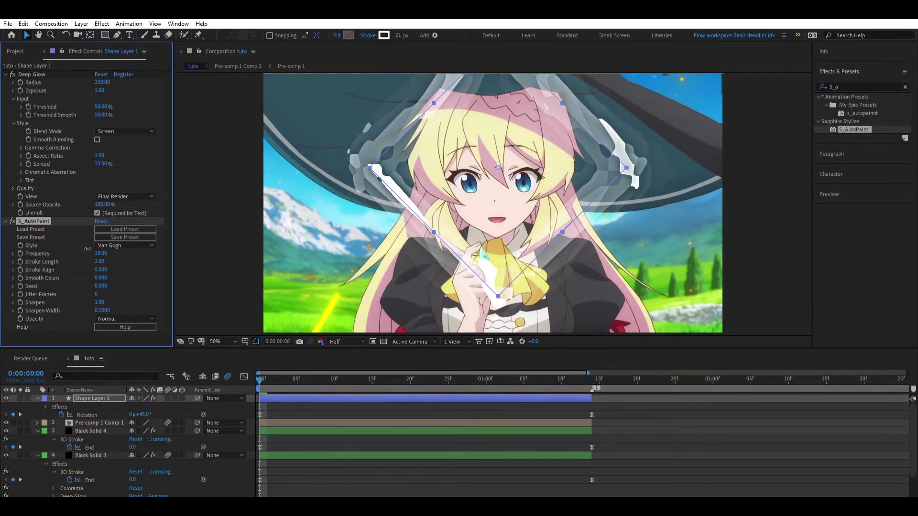
pyautogui.moveTo(91, 247); pyautogui.dragTo(177, 246)
pyautogui.click(213, 246)
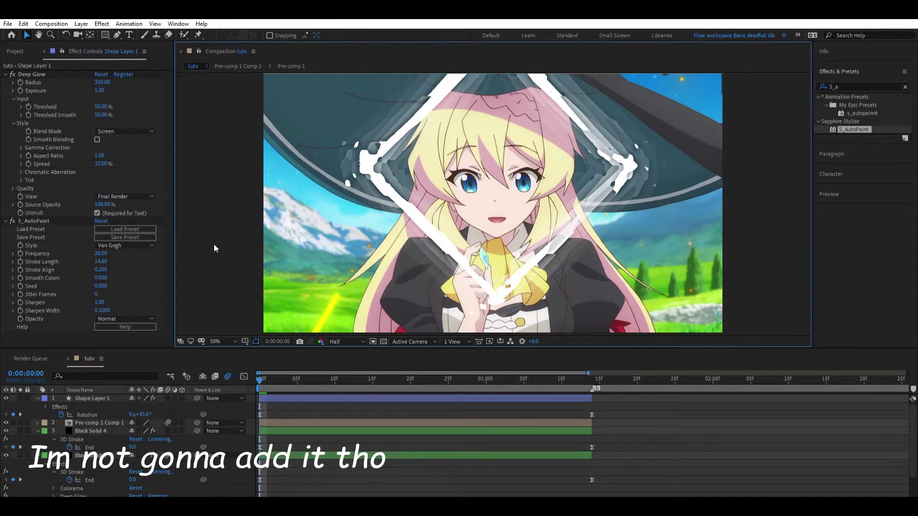
pyautogui.press('space')
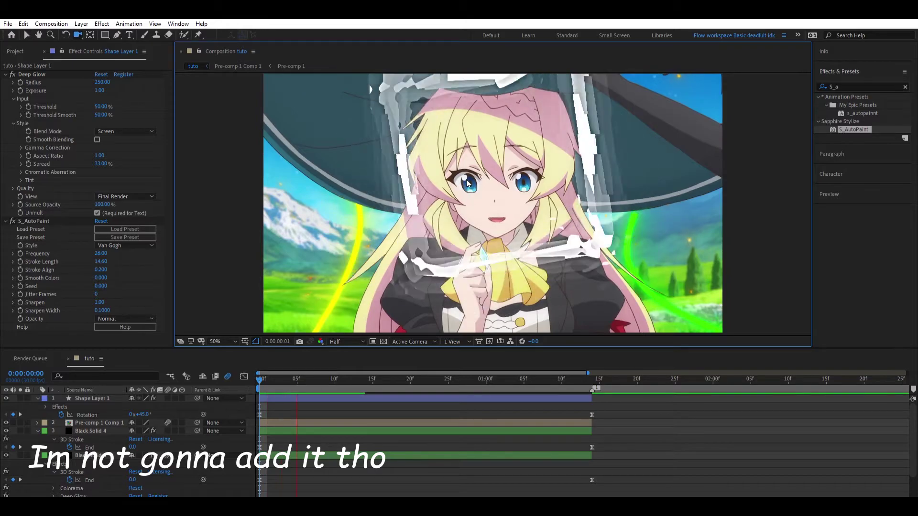
pyautogui.click(37, 220)
pyautogui.press('Delete')
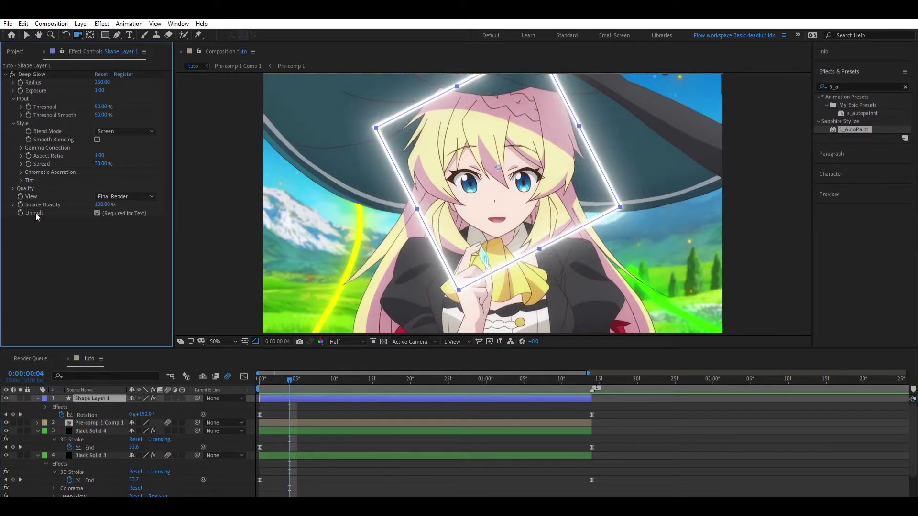
pyautogui.press('space')
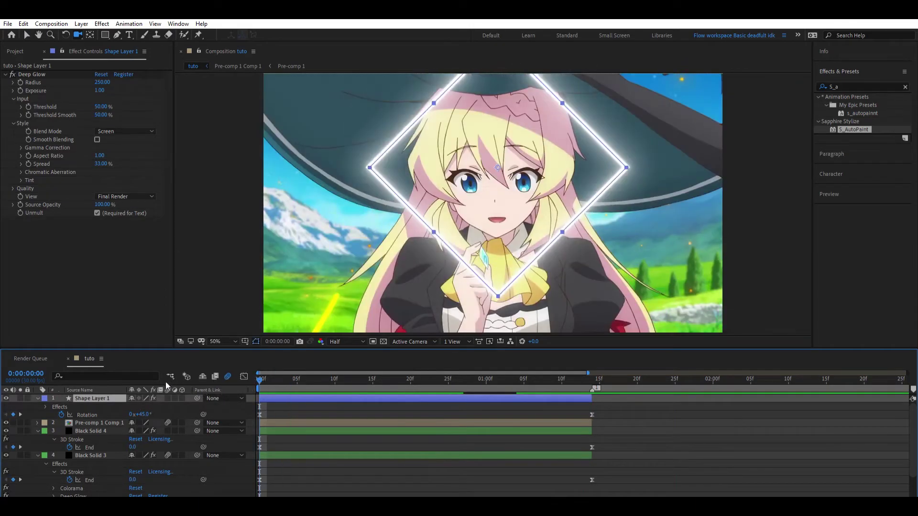
pyautogui.press('space')
# - Enable motion blur on the square's layer and preview the spin
pyautogui.click(167, 398)
pyautogui.press('space')
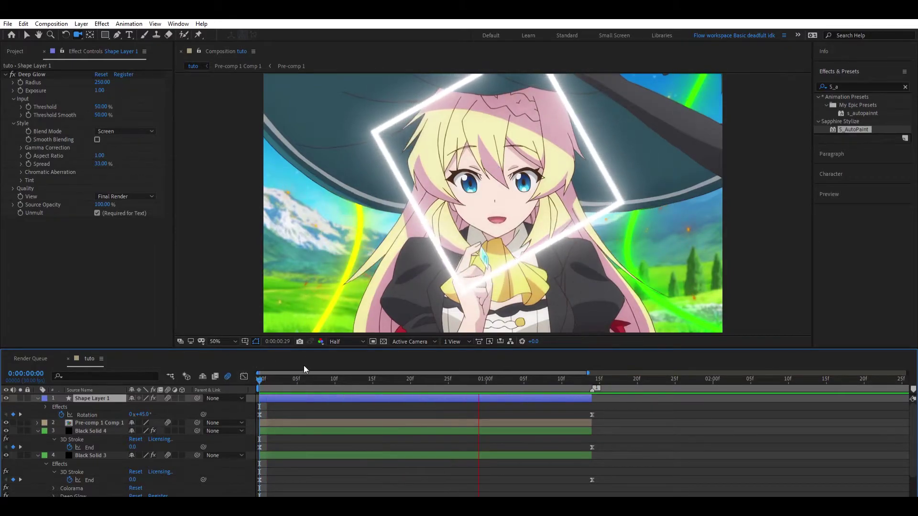
pyautogui.press('space')
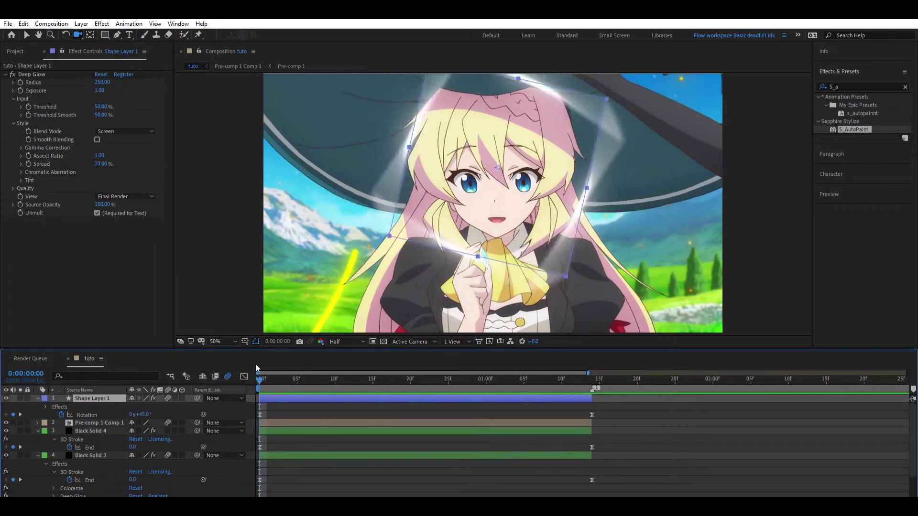
pyautogui.scroll(-1, 297, 377)
pyautogui.scroll(-1, 335, 419)
# - Delete the background scene clip and preview the scene on black
pyautogui.click(321, 484)
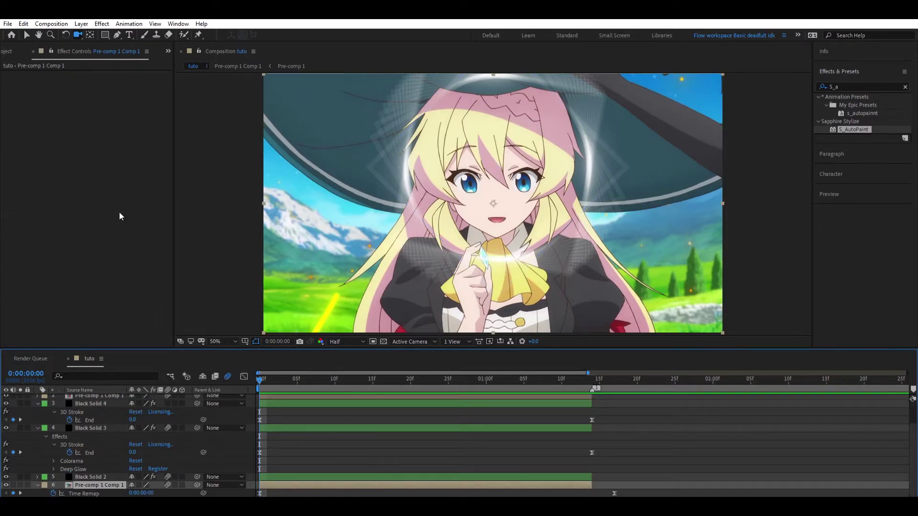
pyautogui.click(31, 52)
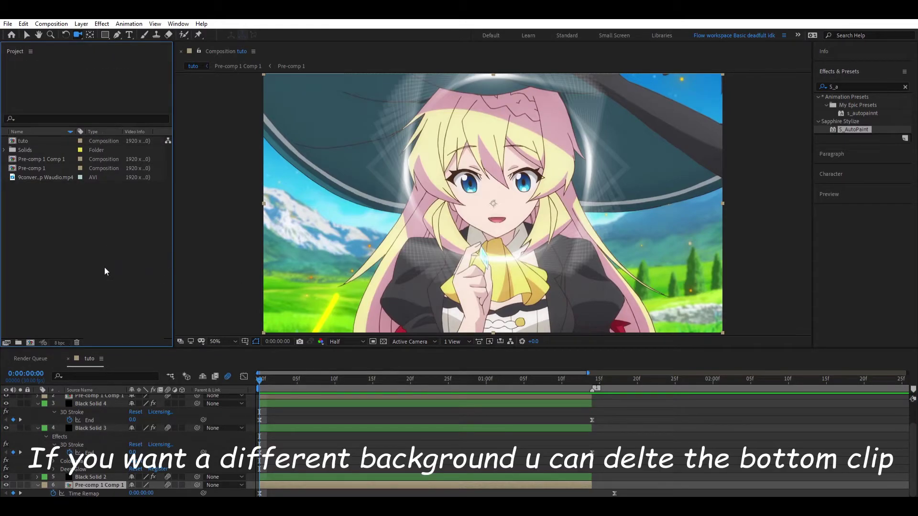
pyautogui.click(337, 483)
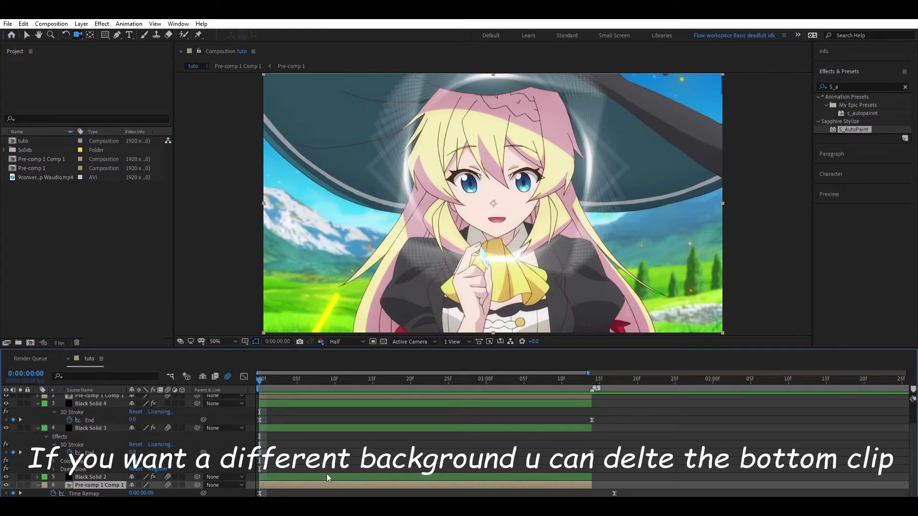
pyautogui.press('Delete')
pyautogui.click(74, 238)
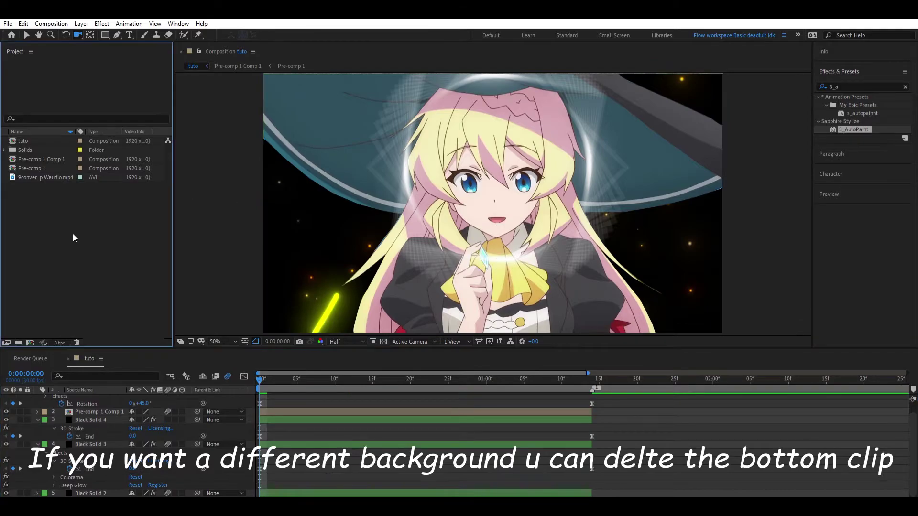
pyautogui.click(296, 375)
pyautogui.press('space')
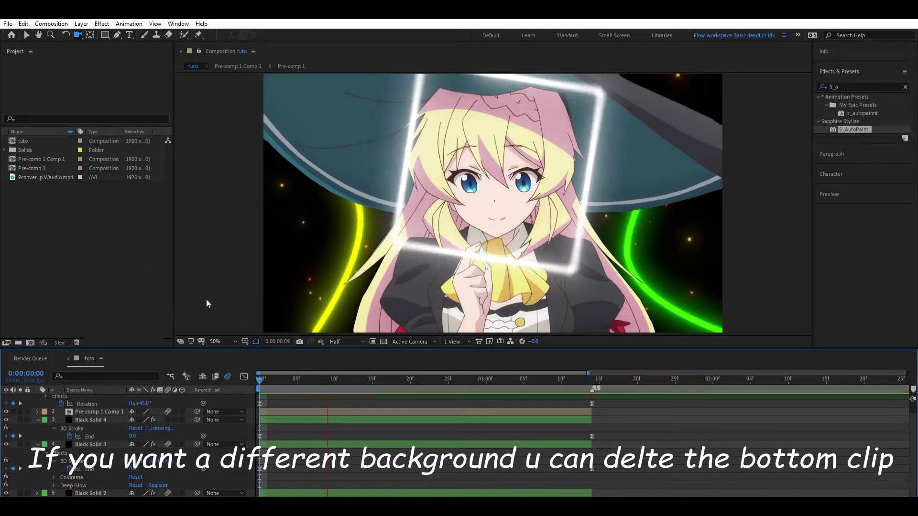
# - Add the paper overlay footage as the bottom layer and preview it from the first frame
pyautogui.click(55, 197)
pyautogui.click(211, 245)
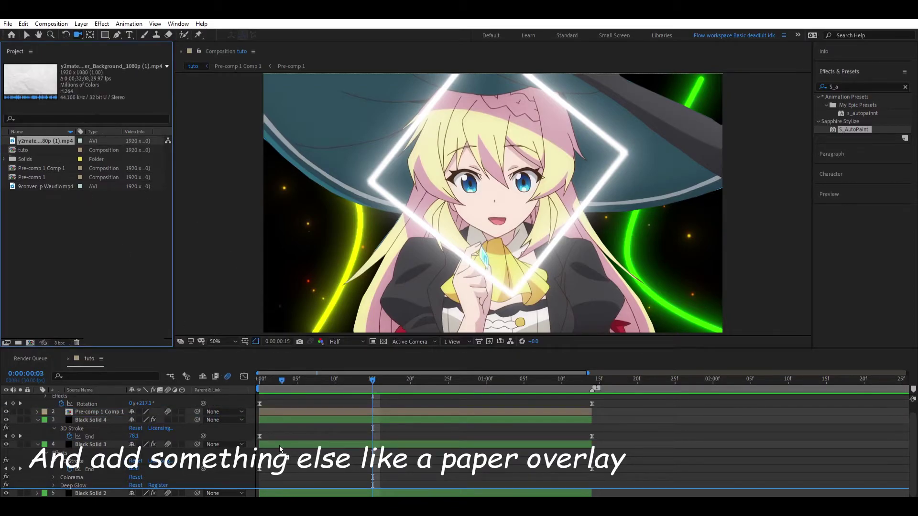
pyautogui.moveTo(280, 449); pyautogui.dragTo(302, 482)
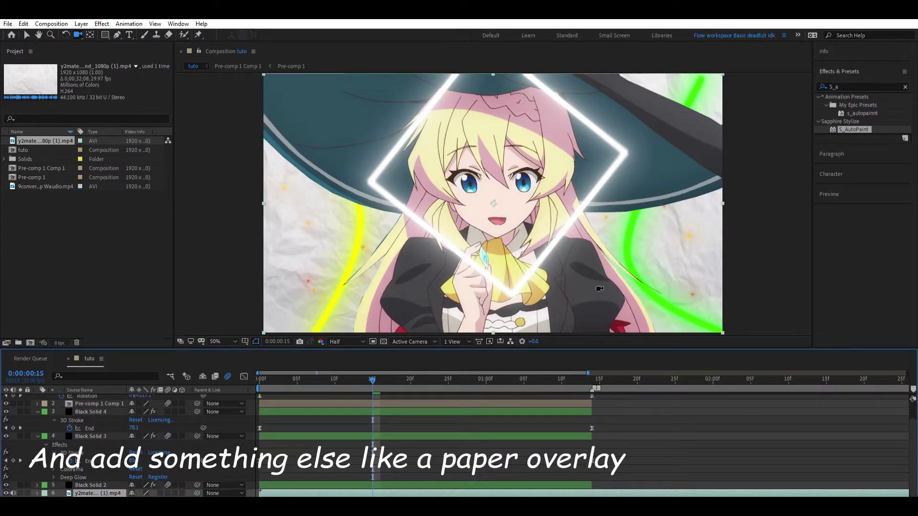
pyautogui.moveTo(364, 379); pyautogui.dragTo(260, 378)
pyautogui.press('space')
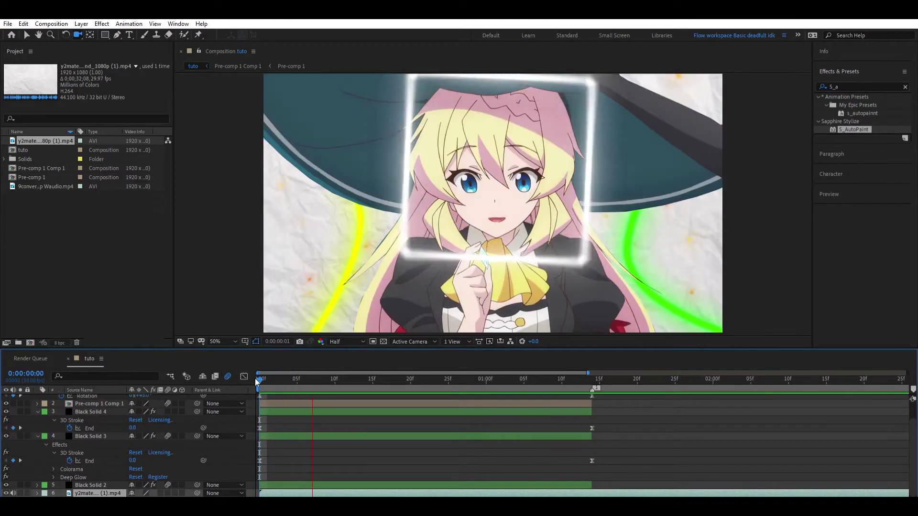
pyautogui.moveTo(256, 378); pyautogui.dragTo(292, 377)
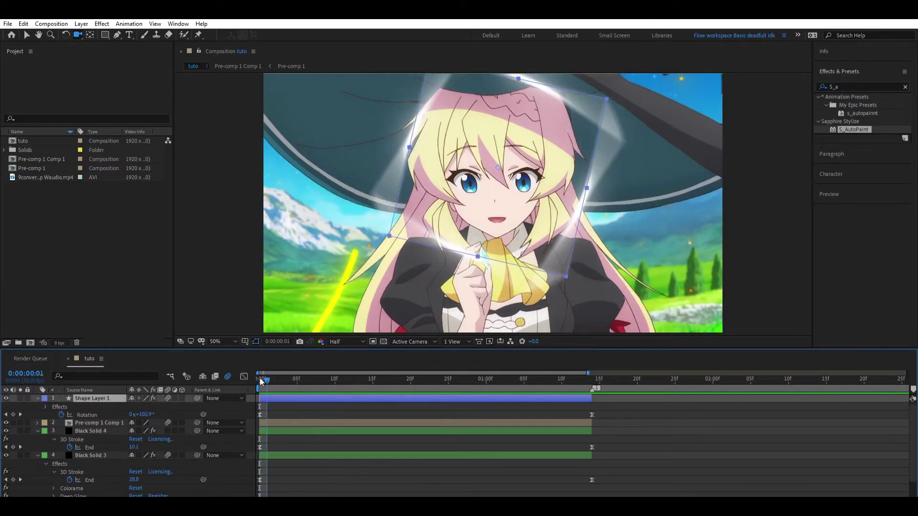
# - Precompose every layer of 'tuto' into Pre-comp 2 and add a Null 1 layer above it
pyautogui.click(287, 398)
pyautogui.click(191, 390)
pyautogui.scroll(-1, 283, 437)
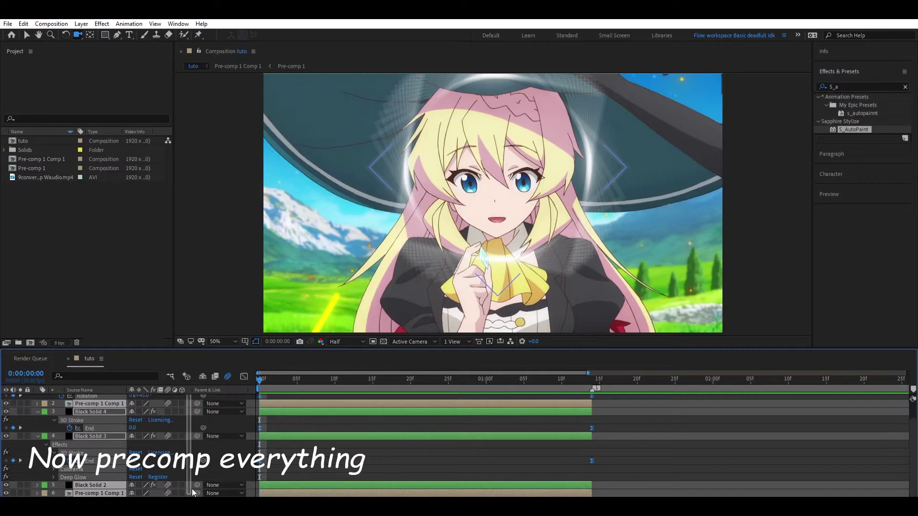
pyautogui.hotkey('ctrl', 'a')
pyautogui.hotkey('ctrl', 'shift', 'c')
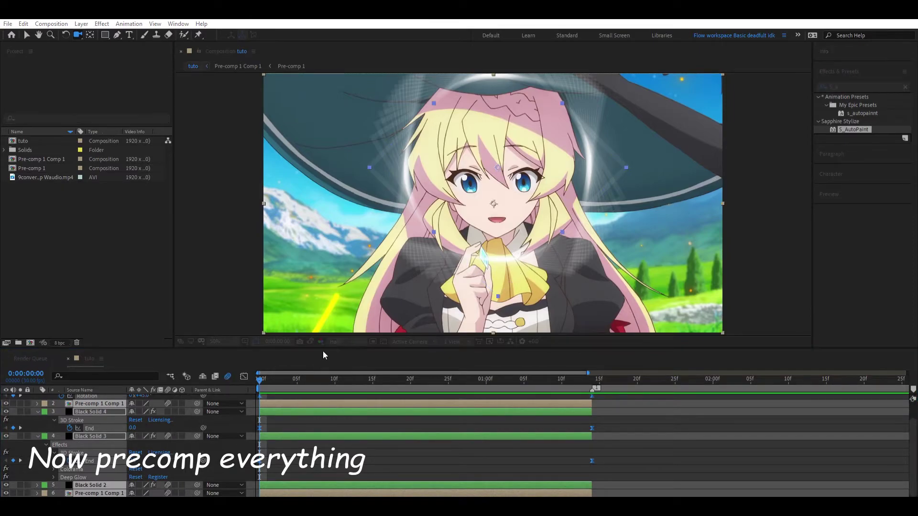
pyautogui.press('Return')
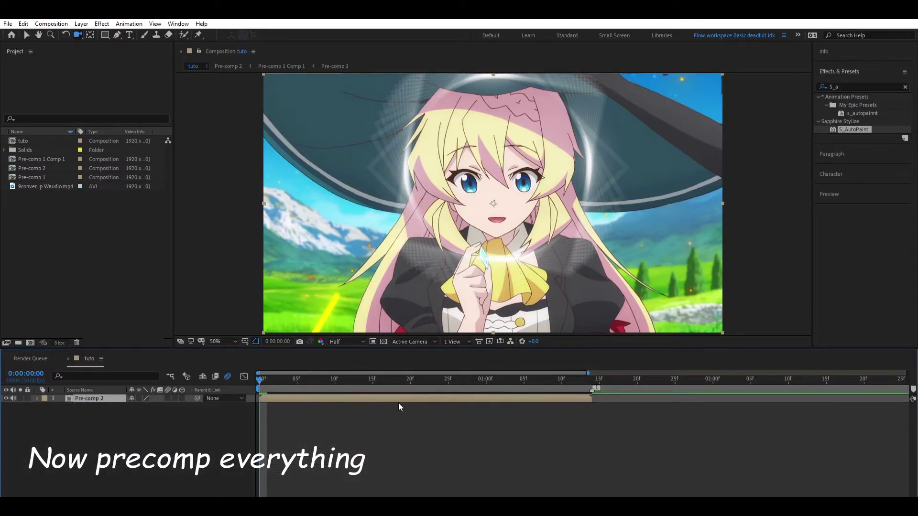
pyautogui.hotkey('ctrl', 'alt', 'shift', 'y')
pyautogui.moveTo(575, 377); pyautogui.dragTo(592, 376)
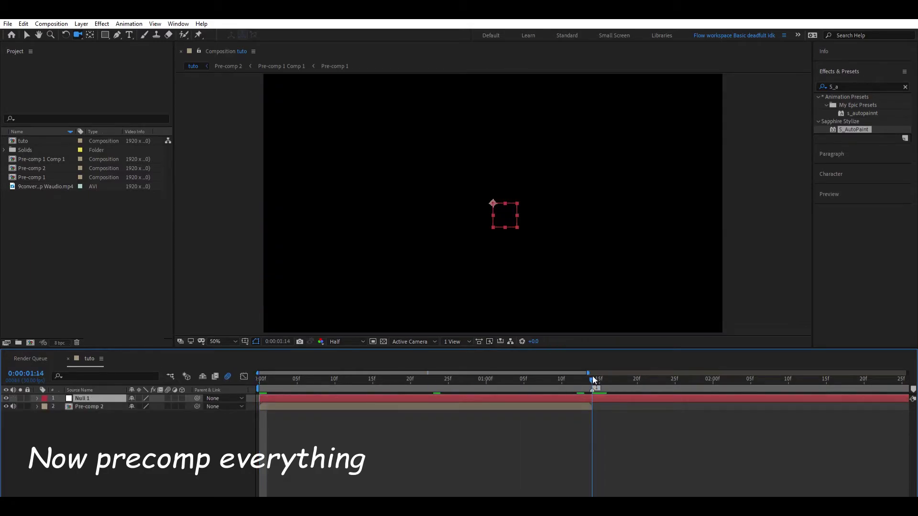
# - Duplicate the null into four, parent Pre-comp 2 and layer 2 to nulls, and select the fourth null
pyautogui.click(357, 380)
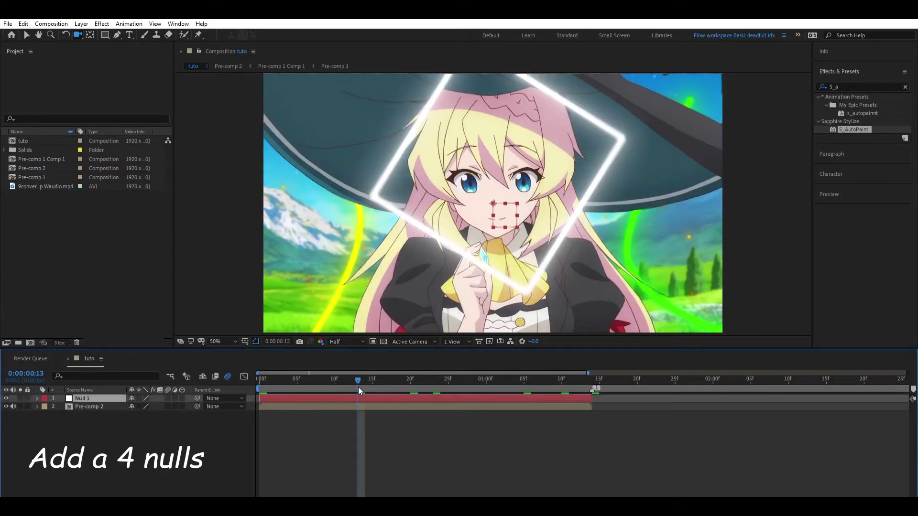
pyautogui.hotkey('ctrl', 'd')
pyautogui.hotkey('ctrl', 'd')
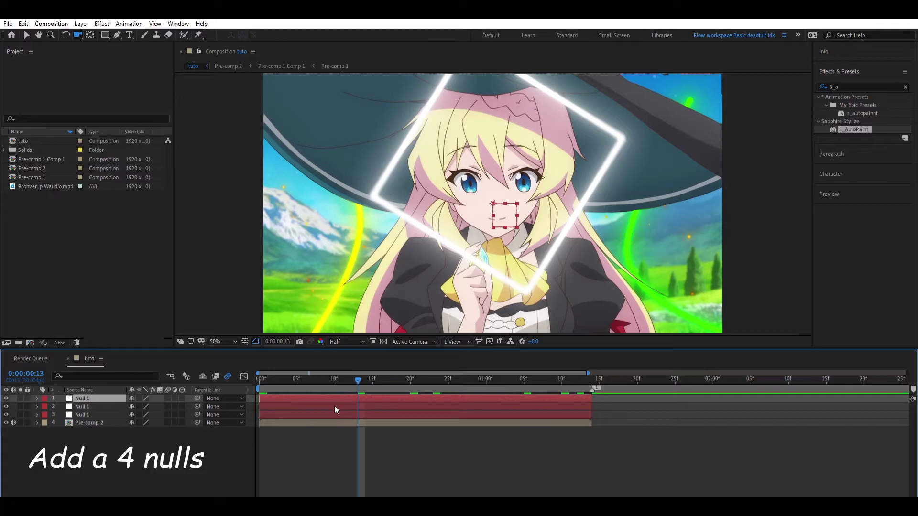
pyautogui.moveTo(196, 423)
pyautogui.mouseDown()
pyautogui.moveTo(182, 405)
pyautogui.moveTo(182, 413)
pyautogui.moveTo(180, 394)
pyautogui.moveTo(198, 398)
pyautogui.mouseUp()
pyautogui.hotkey('ctrl', 'd')
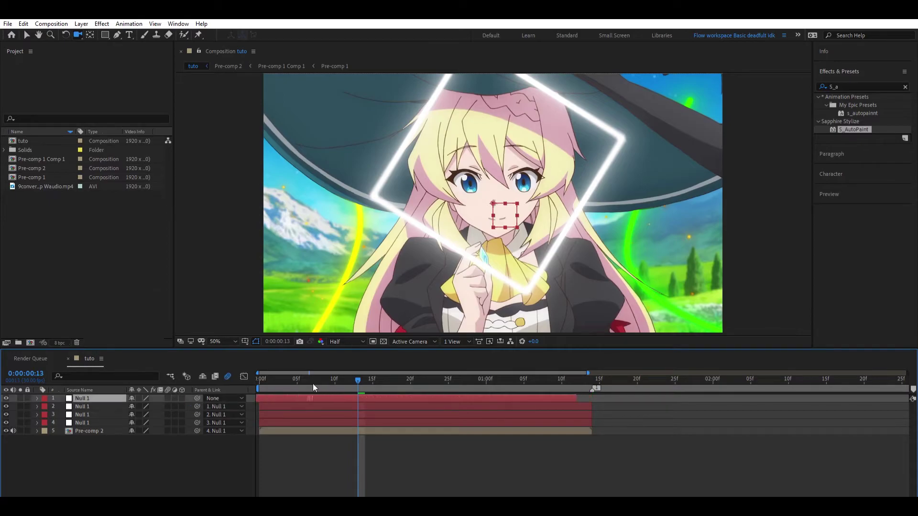
pyautogui.click(304, 379)
pyautogui.moveTo(304, 380); pyautogui.dragTo(260, 383)
pyautogui.click(266, 422)
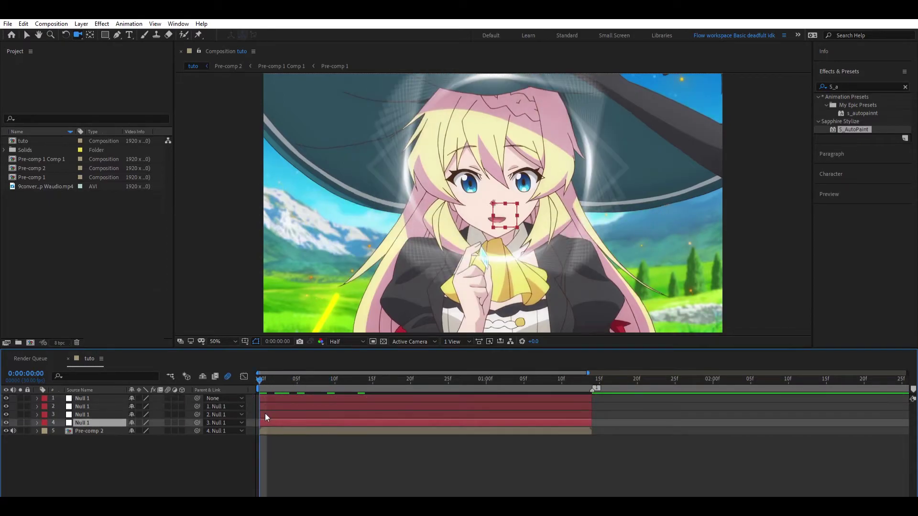
# - Keyframe the fourth null's Scale at 800% on frame 0, easing to 100% around frame 14
pyautogui.press('s')
pyautogui.click(61, 430)
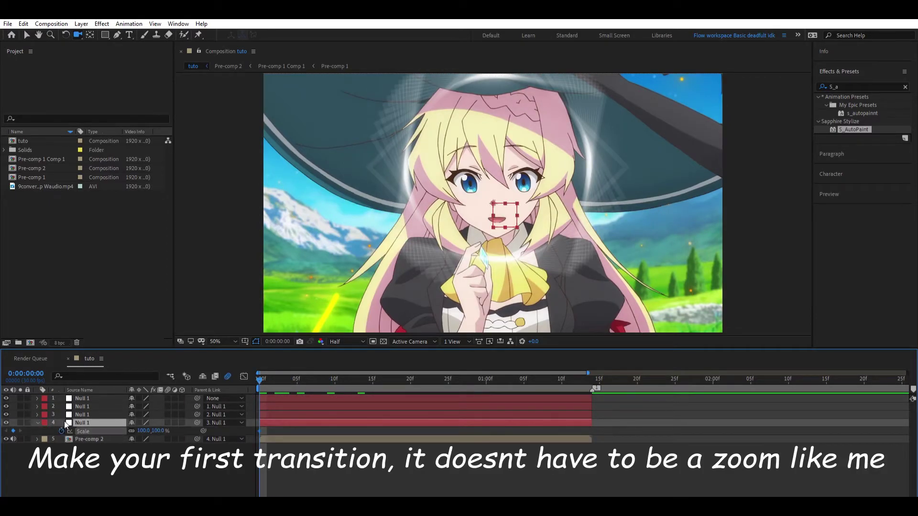
pyautogui.moveTo(259, 423); pyautogui.dragTo(363, 425)
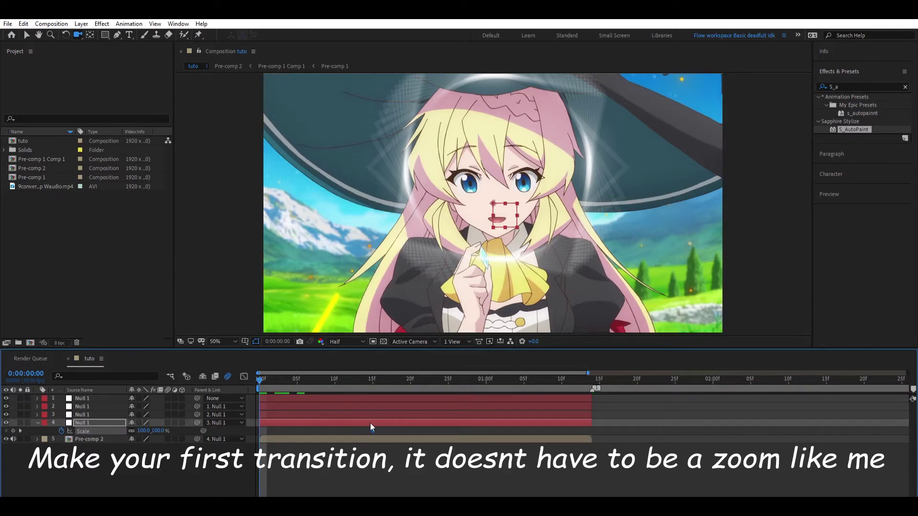
pyautogui.click(158, 431)
pyautogui.write('800')
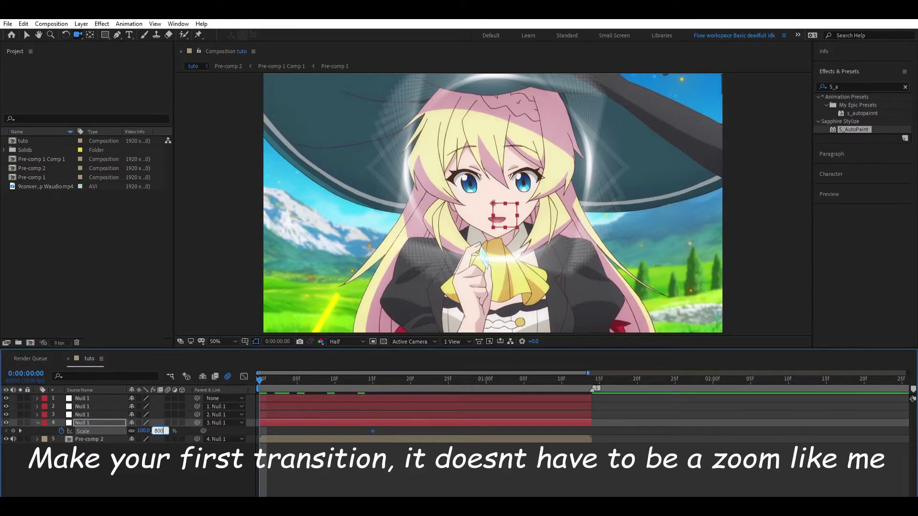
pyautogui.press('Return')
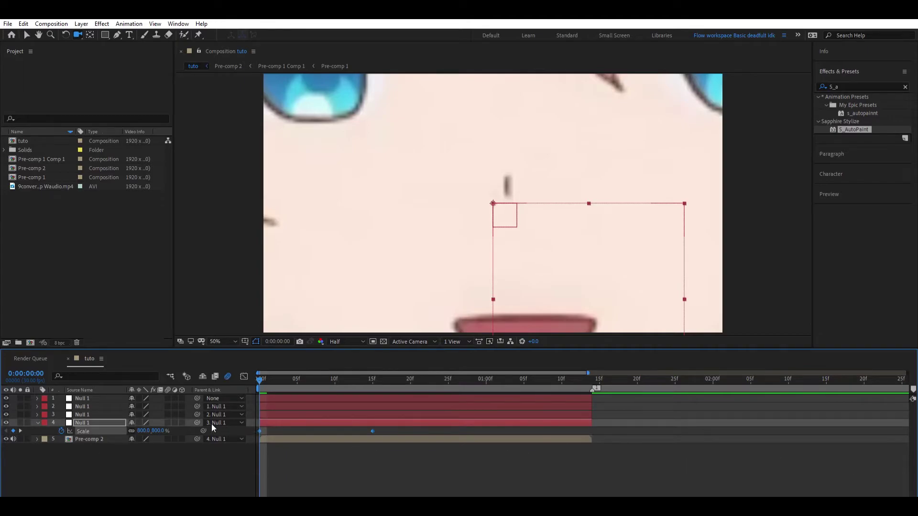
# - Pull both Scale keyframes' bezier handles for a fast-starting, long-easing zoom, then preview
pyautogui.click(244, 376)
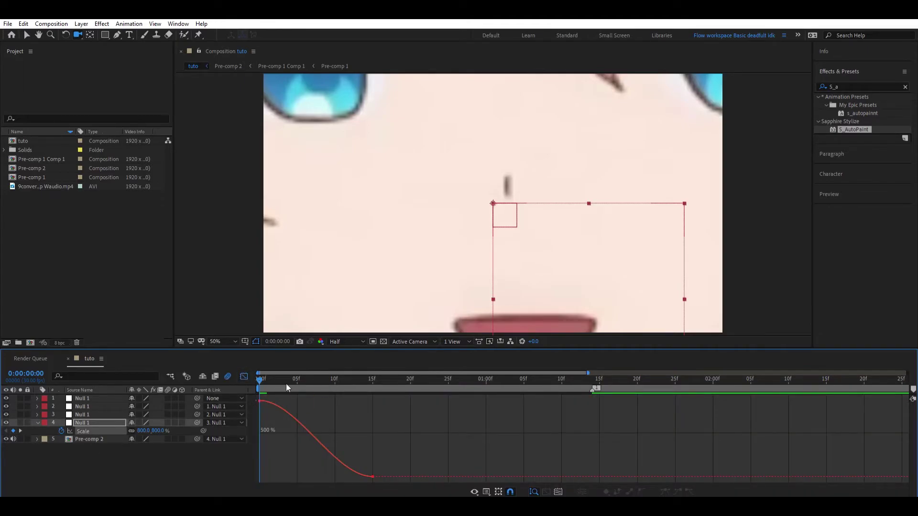
pyautogui.hotkey('ctrl', 'a')
pyautogui.moveTo(297, 401); pyautogui.dragTo(262, 459)
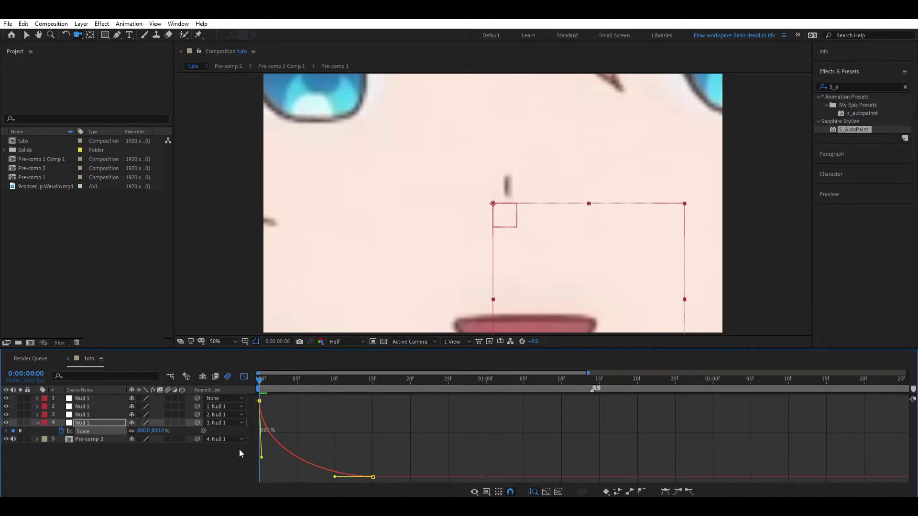
pyautogui.moveTo(334, 476)
pyautogui.mouseDown()
pyautogui.moveTo(279, 477)
pyautogui.moveTo(261, 464)
pyautogui.mouseUp()
pyautogui.press('space')
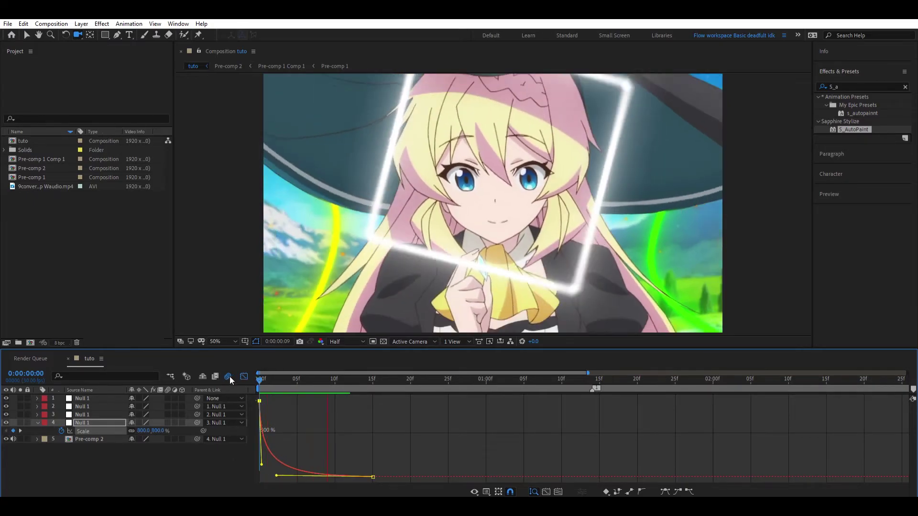
pyautogui.press('space')
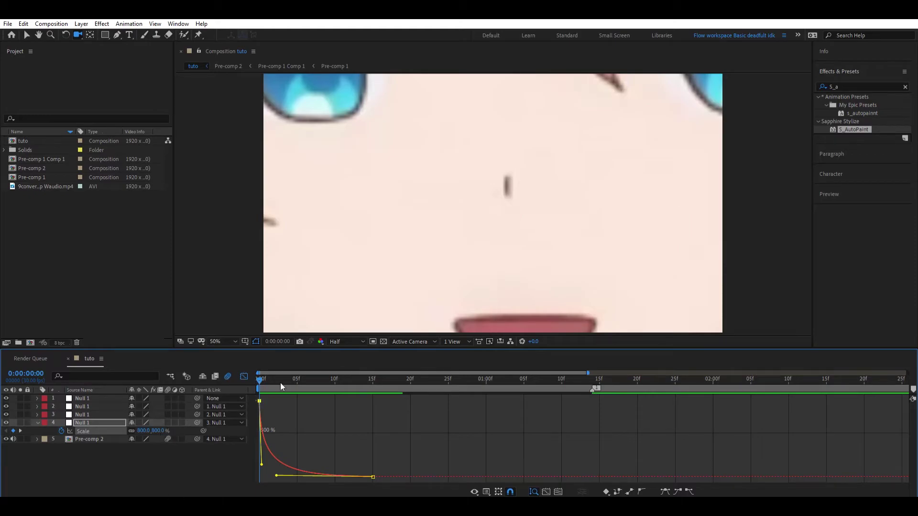
pyautogui.press('space')
# - Scrub through frames 14, 22 and 24 to check the zoom
pyautogui.click(244, 376)
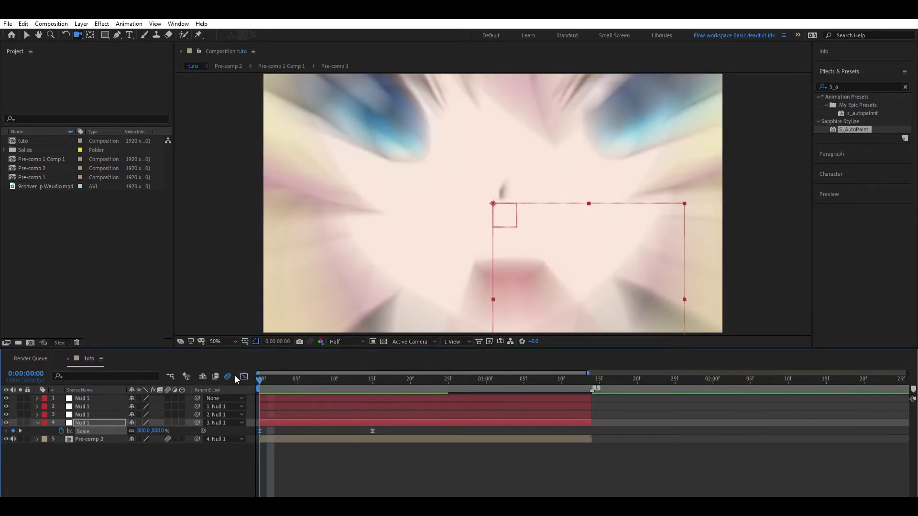
pyautogui.moveTo(282, 377); pyautogui.dragTo(426, 380)
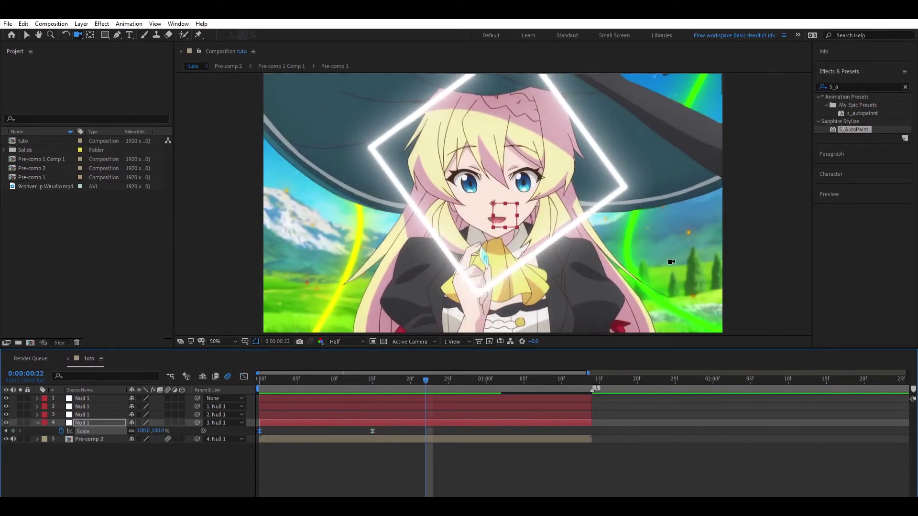
pyautogui.click(836, 86)
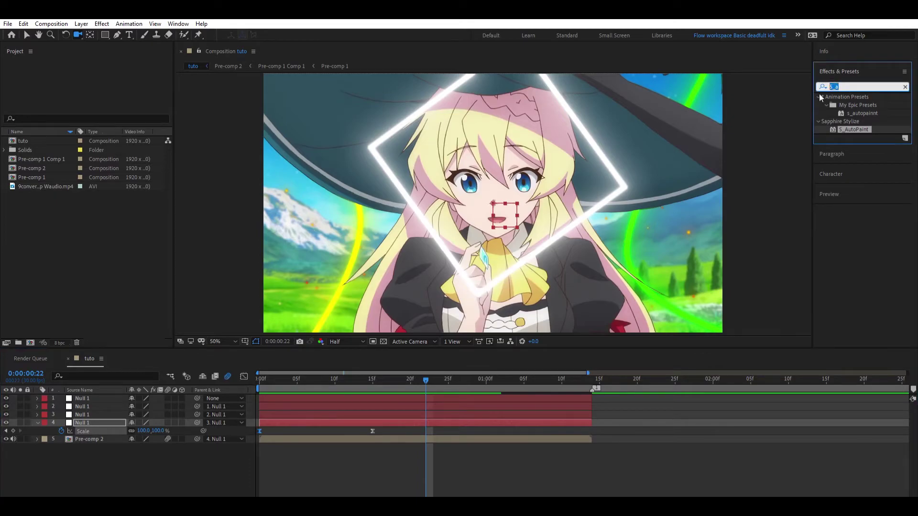
pyautogui.click(539, 384)
pyautogui.press('pagedown')
pyautogui.press('pagedown')
# - Steepen the start of the fourth null's Scale curve and preview the zoom again
pyautogui.click(371, 425)
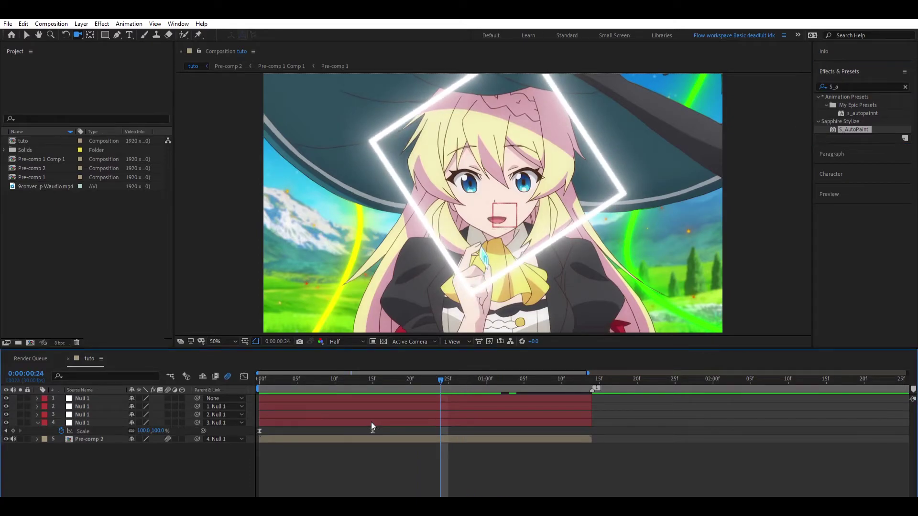
pyautogui.click(378, 423)
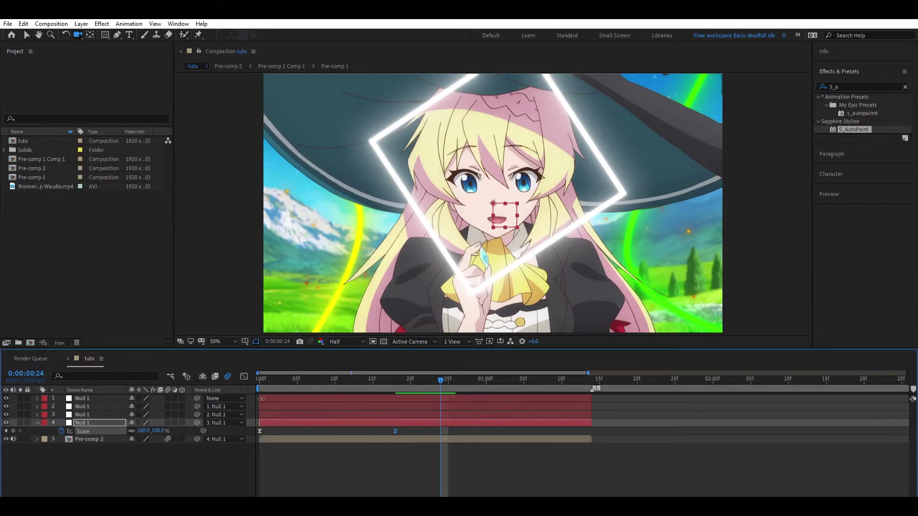
pyautogui.hotkey('shift', 'F3')
pyautogui.click(261, 464)
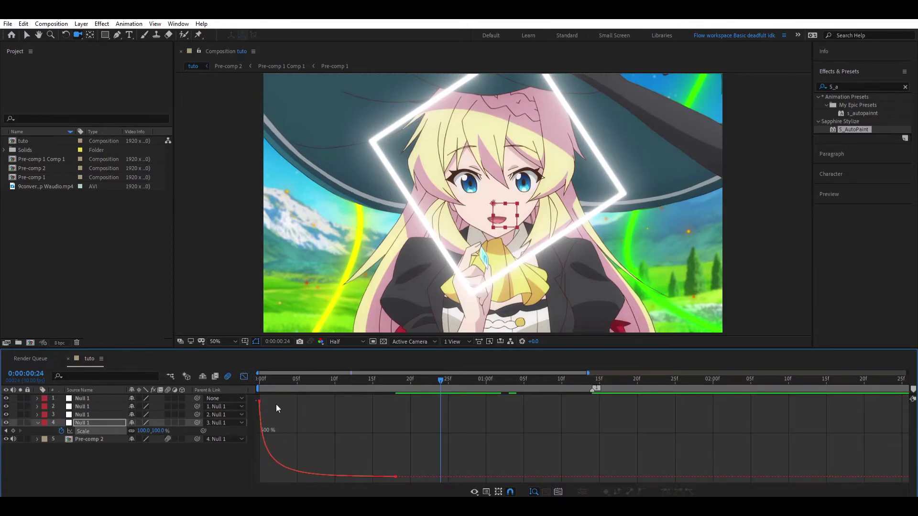
pyautogui.click(259, 401)
pyautogui.moveTo(262, 476); pyautogui.dragTo(258, 457)
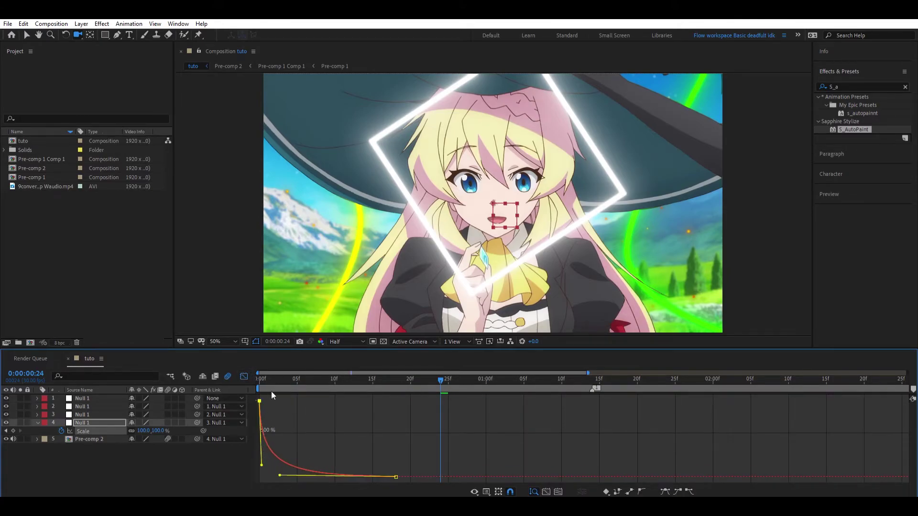
pyautogui.press('space')
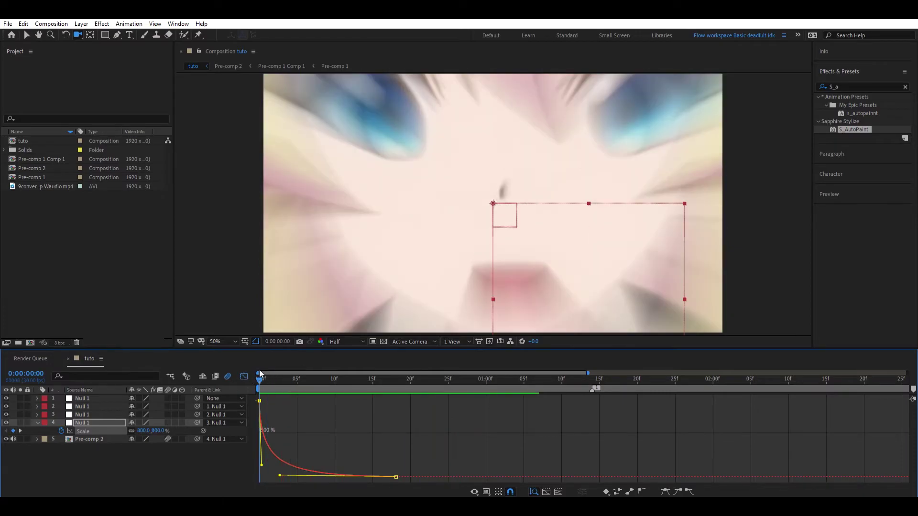
pyautogui.click(244, 376)
pyautogui.moveTo(260, 378)
pyautogui.mouseDown()
pyautogui.moveTo(383, 401)
pyautogui.moveTo(346, 421)
pyautogui.mouseUp()
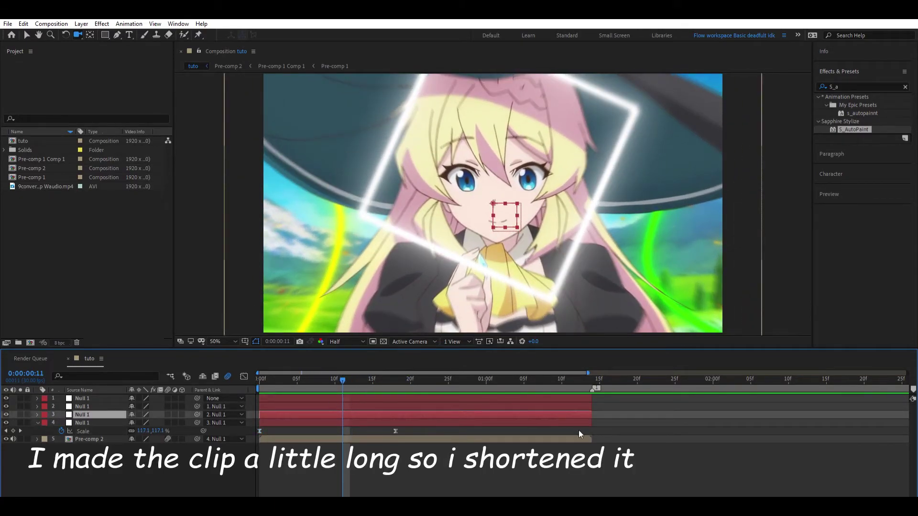
# - Trim the out-points of Pre-comp 2 and the four nulls to a shorter length
pyautogui.moveTo(592, 439); pyautogui.dragTo(477, 442)
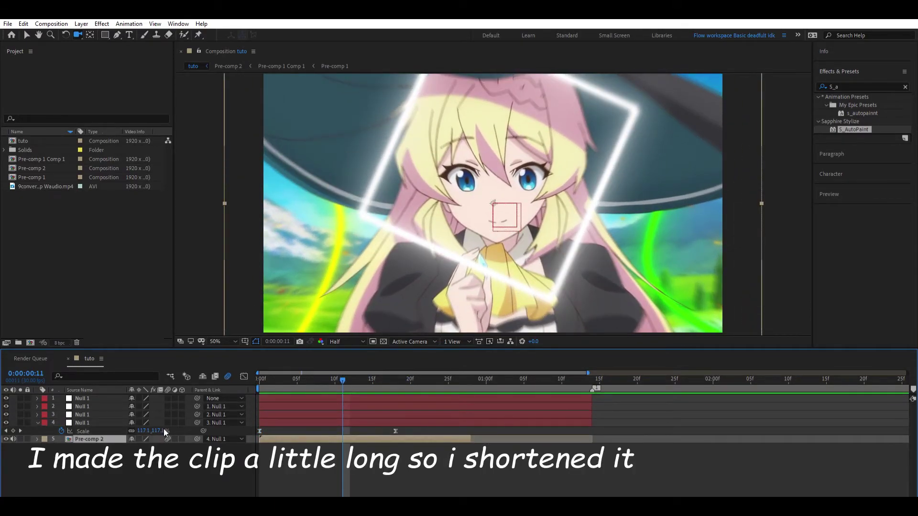
pyautogui.moveTo(189, 419); pyautogui.dragTo(227, 393)
pyautogui.moveTo(593, 390); pyautogui.dragTo(471, 399)
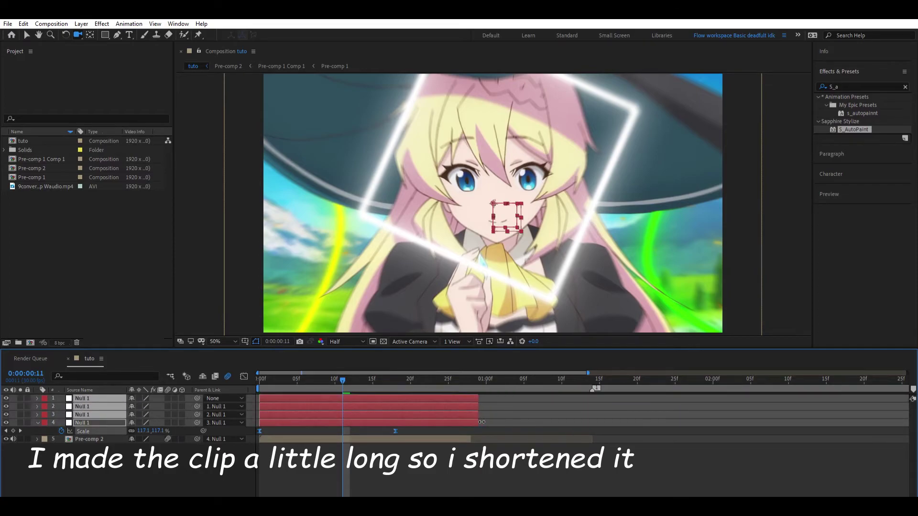
# - Keyframe the third null's Scale at 100% on frame 11 and 29.4% on frame 27
pyautogui.click(383, 415)
pyautogui.press('s')
pyautogui.click(61, 423)
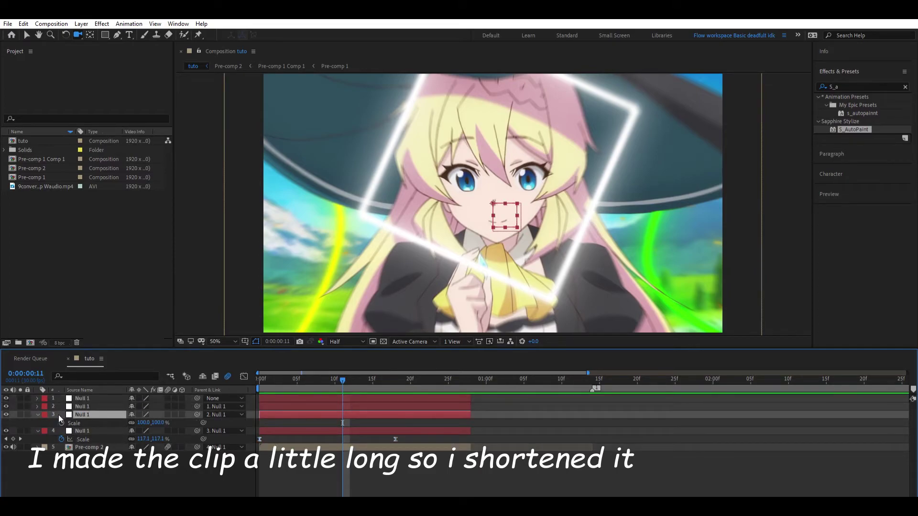
pyautogui.click(463, 379)
pyautogui.click(158, 423)
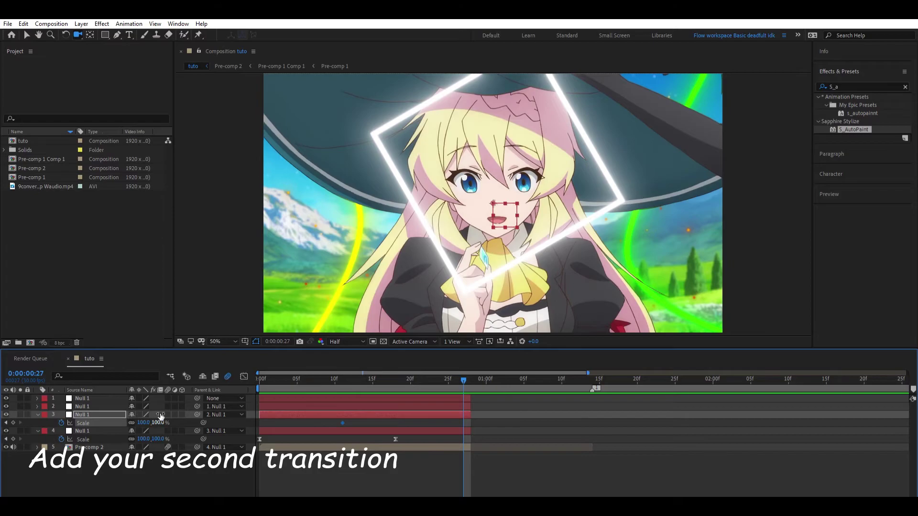
pyautogui.write('29.4')
pyautogui.press('Return')
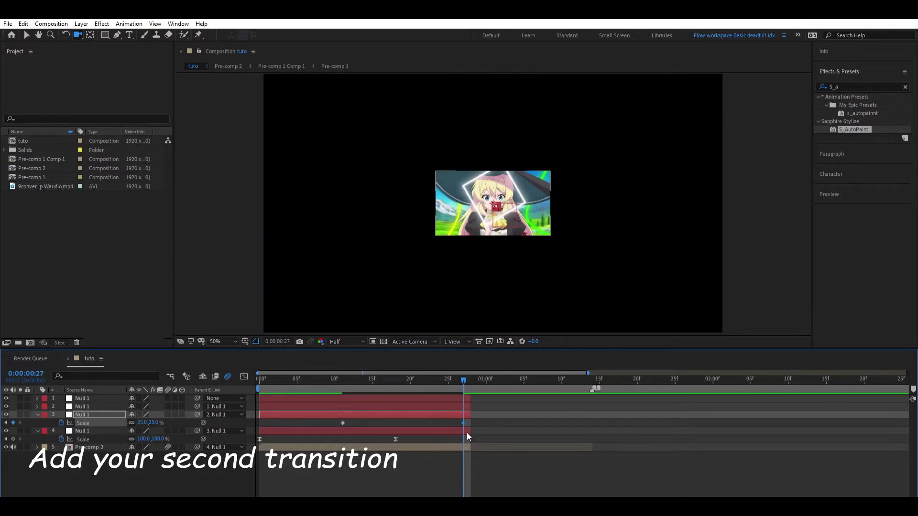
# - Easy Ease both Scale keyframes and reshape the curve to hold, then snap fast at the end
pyautogui.moveTo(485, 411); pyautogui.dragTo(317, 426)
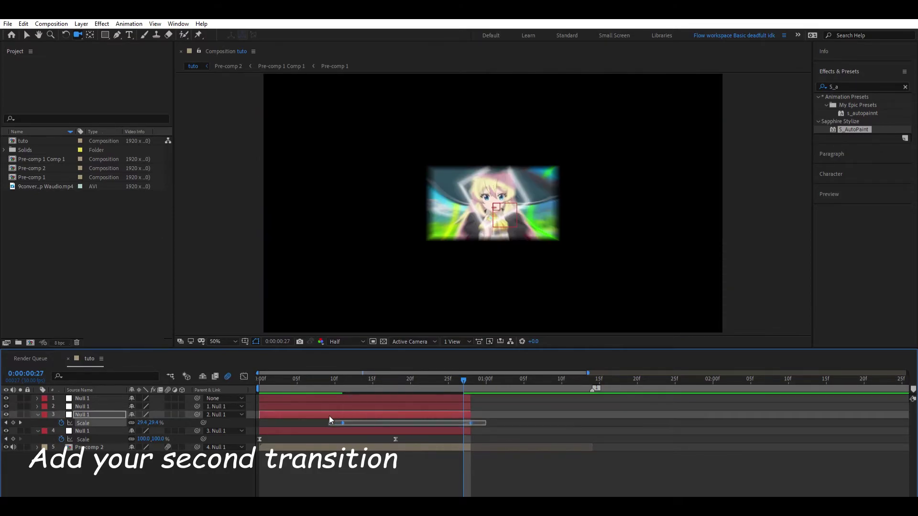
pyautogui.press('F9')
pyautogui.click(244, 376)
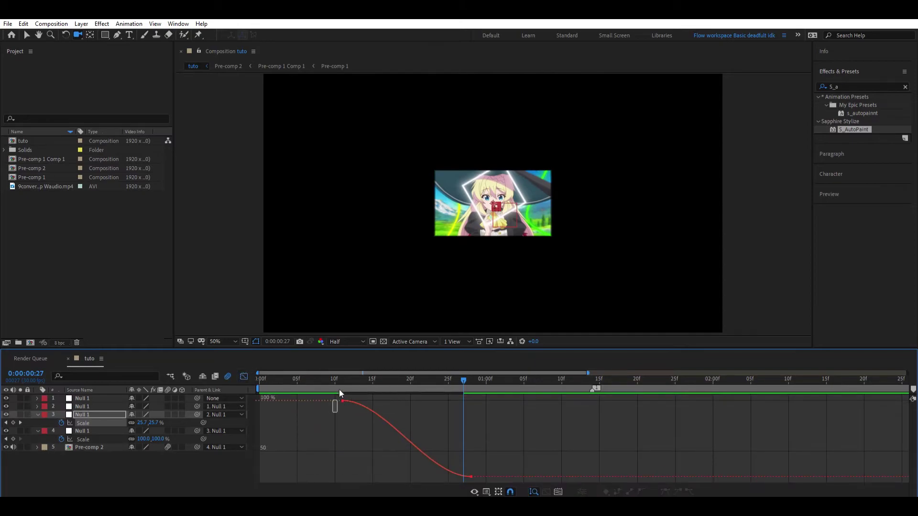
pyautogui.moveTo(339, 389)
pyautogui.mouseDown()
pyautogui.moveTo(434, 473)
pyautogui.moveTo(468, 416)
pyautogui.mouseUp()
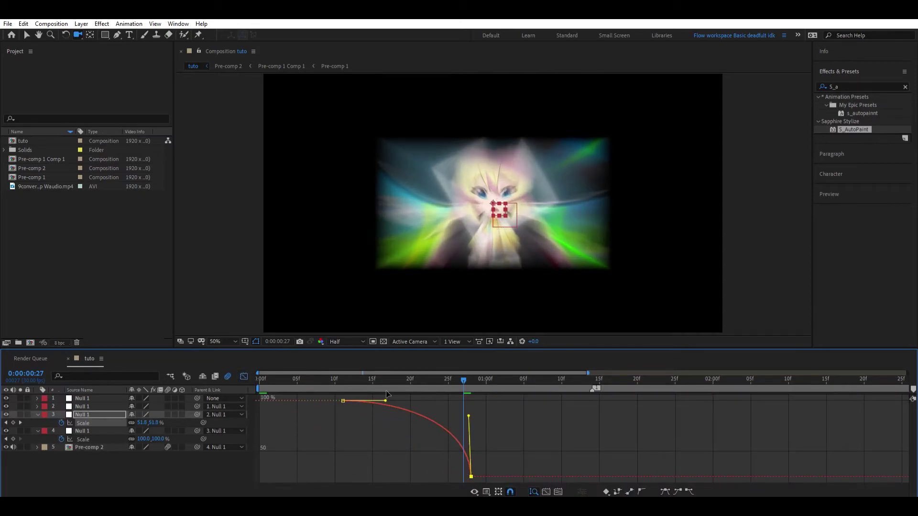
pyautogui.moveTo(386, 401); pyautogui.dragTo(454, 400)
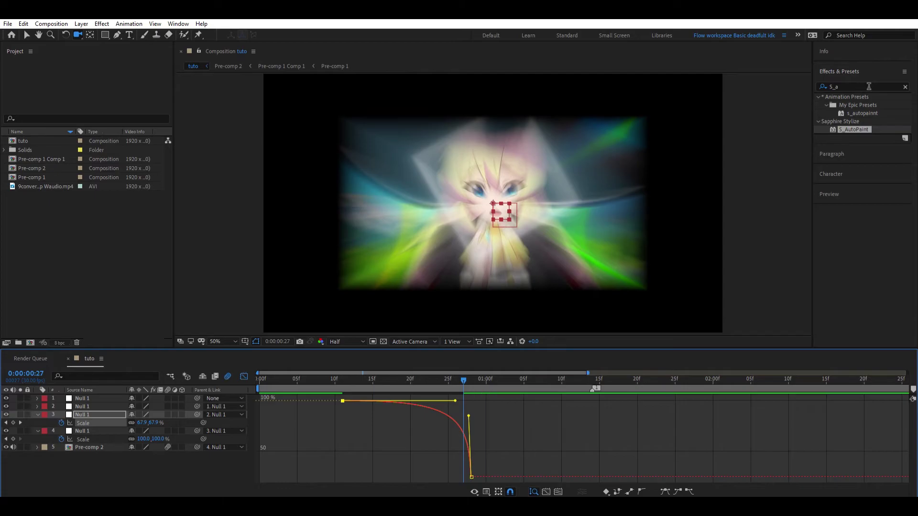
pyautogui.click(847, 86)
# - Apply Motion Tile to Pre-comp 2 and preview the transition around frame 25
pyautogui.doubleClick(855, 86)
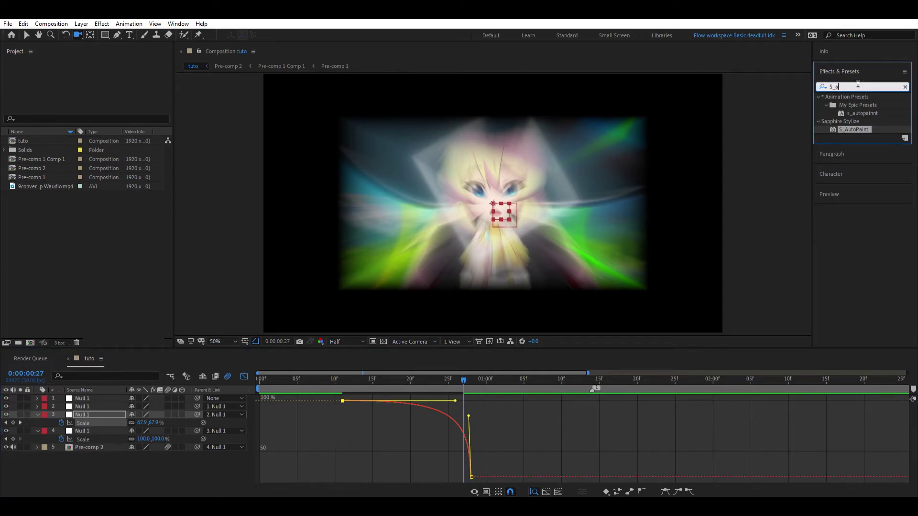
pyautogui.write('motion')
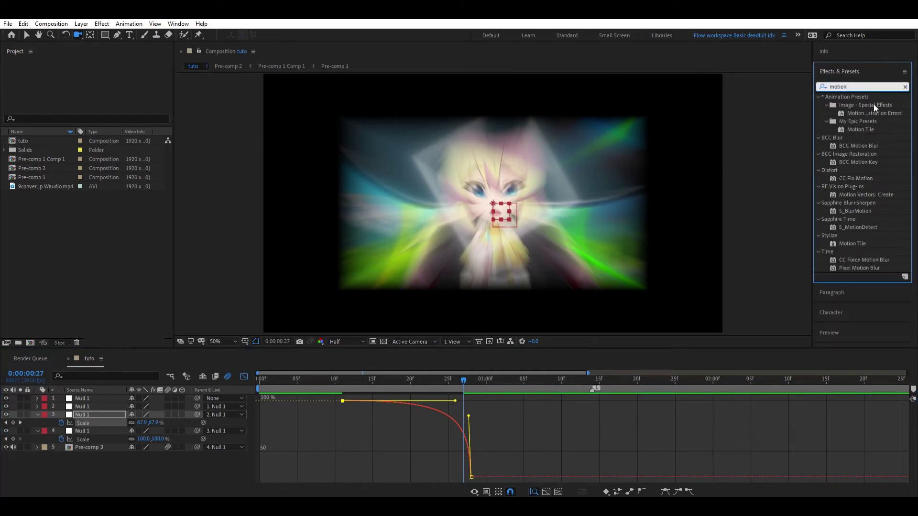
pyautogui.moveTo(860, 129); pyautogui.dragTo(549, 165)
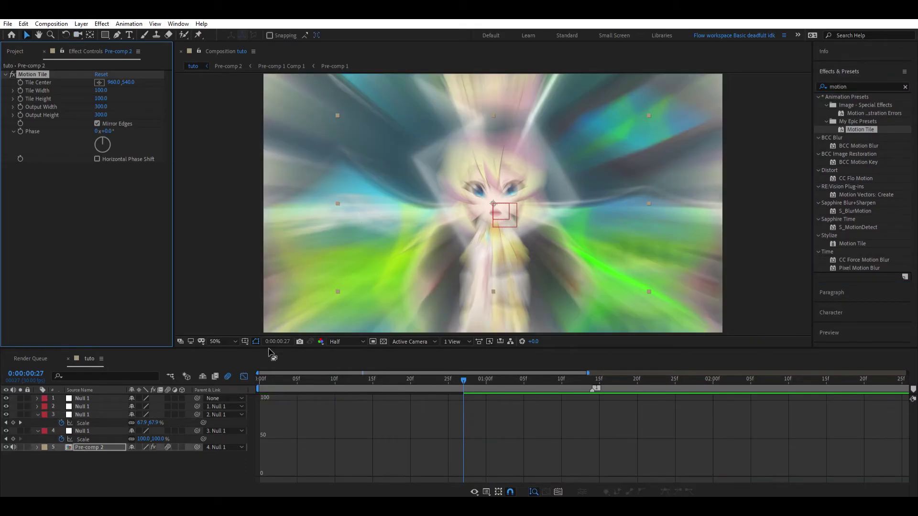
pyautogui.hotkey('shift', 'F3')
pyautogui.press('Home')
pyautogui.press('space')
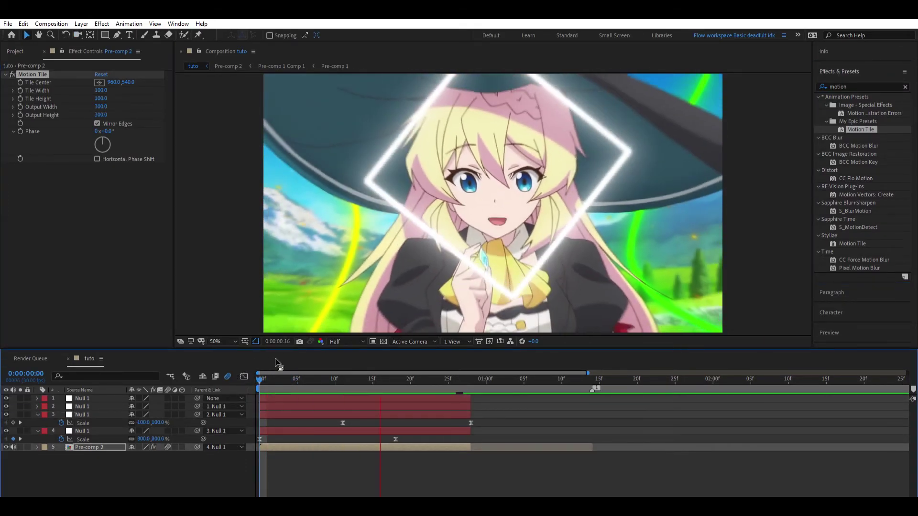
pyautogui.moveTo(396, 376); pyautogui.dragTo(448, 383)
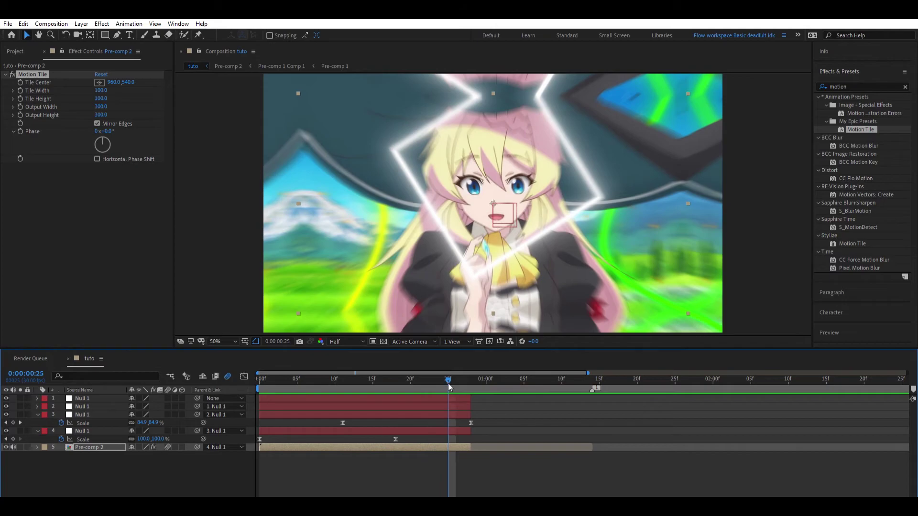
# - Set Pre-comp 2's Scale to 110% and preview the result
pyautogui.click(410, 439)
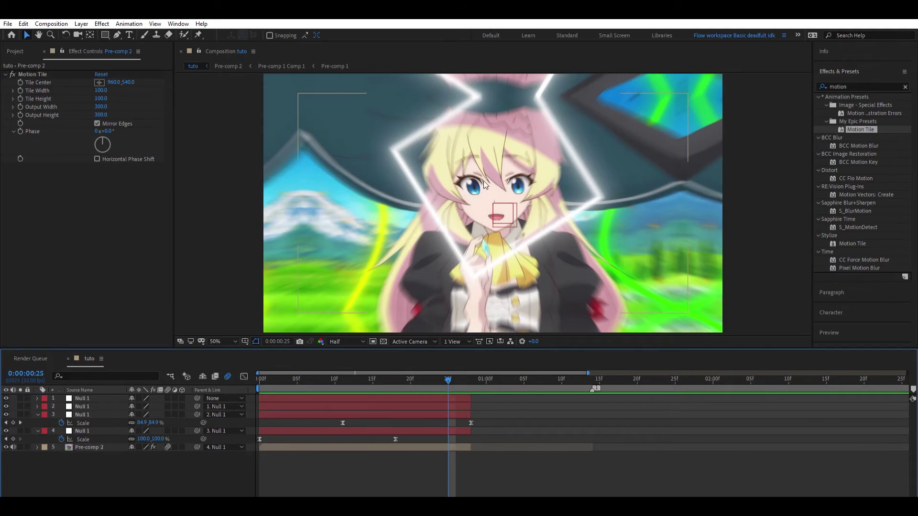
pyautogui.click(361, 445)
pyautogui.press('s')
pyautogui.click(144, 455)
pyautogui.write('110')
pyautogui.press('Return')
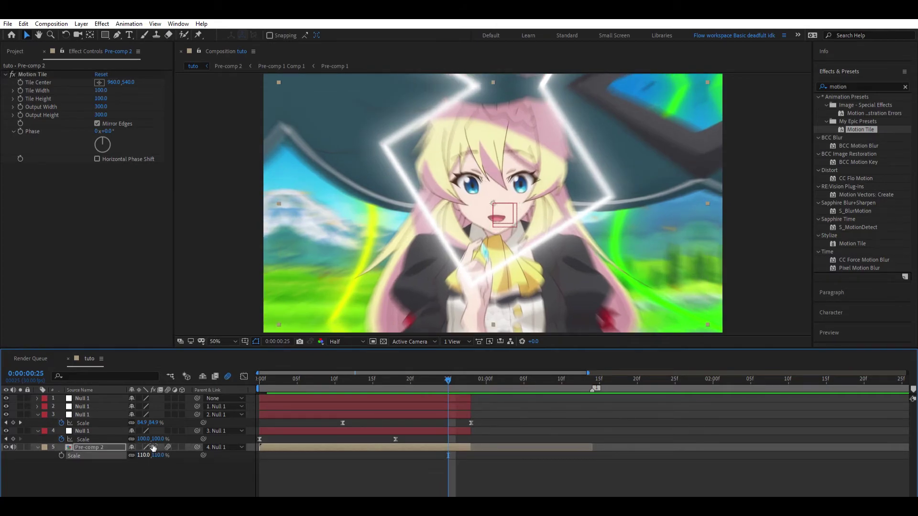
pyautogui.press('space')
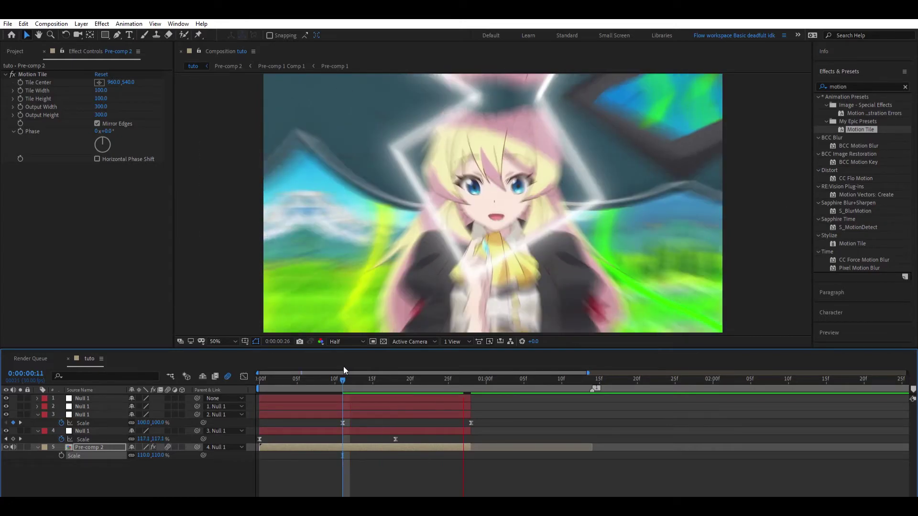
pyautogui.click(443, 464)
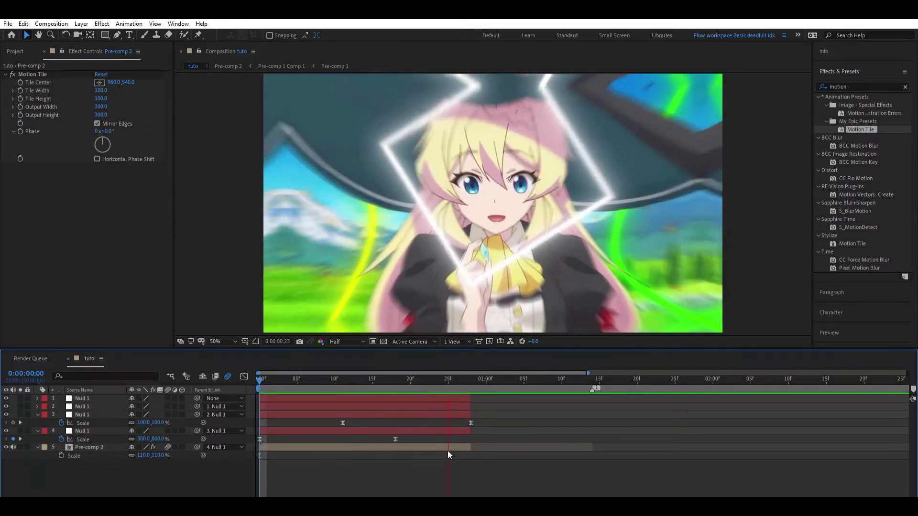
# - Search 'new cir' in Effects & Presets and apply NEW CIRCLE SHAKE to the layer 2 null
pyautogui.click(867, 84)
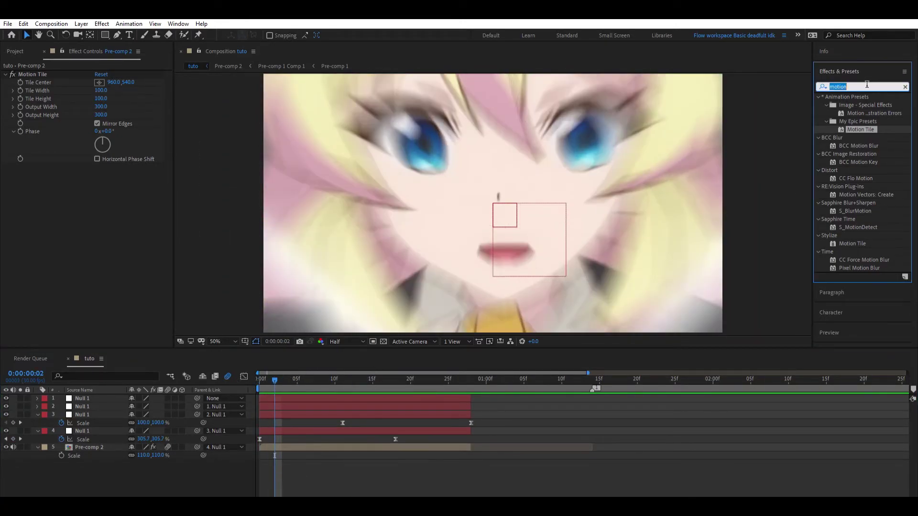
pyautogui.write('new cirl')
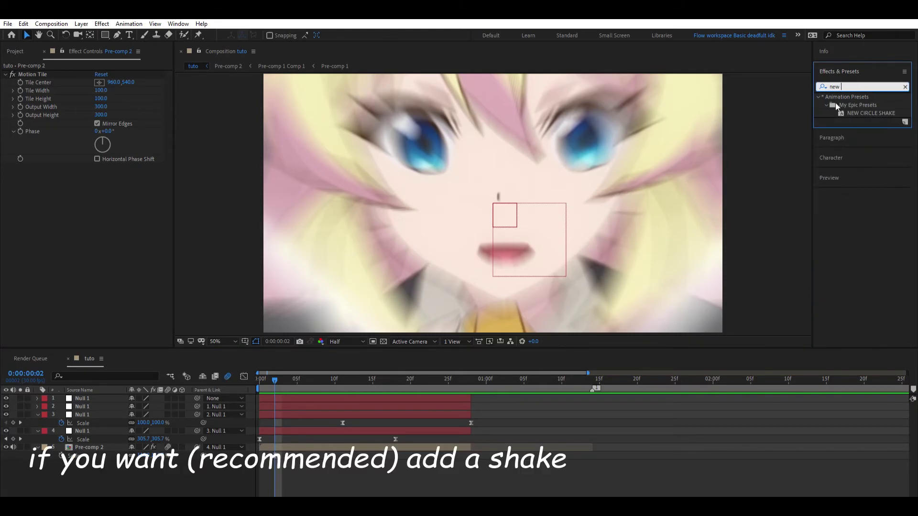
pyautogui.press('BackSpace')
pyautogui.moveTo(860, 112); pyautogui.dragTo(293, 398)
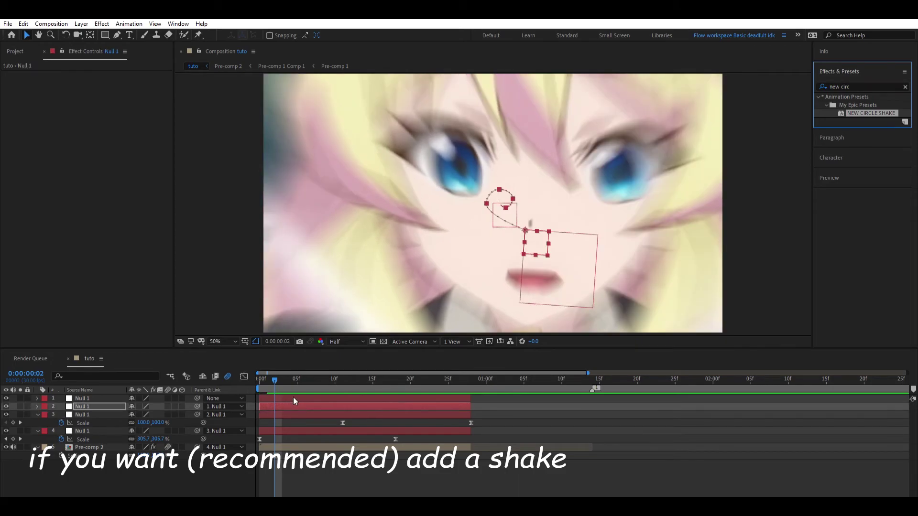
# - Move the shake keyframes to start at frame 0 and compress them for a faster shake
pyautogui.press('u')
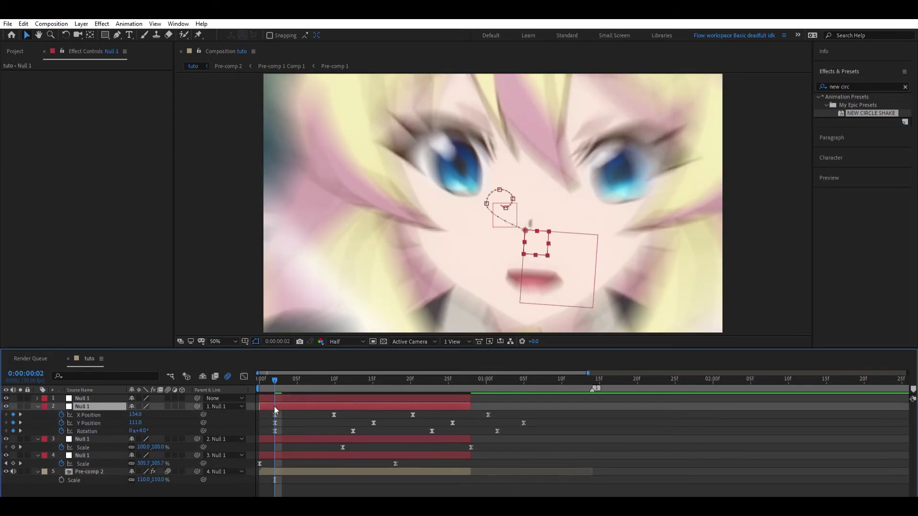
pyautogui.moveTo(268, 411)
pyautogui.mouseDown()
pyautogui.moveTo(535, 432)
pyautogui.moveTo(508, 415)
pyautogui.mouseUp()
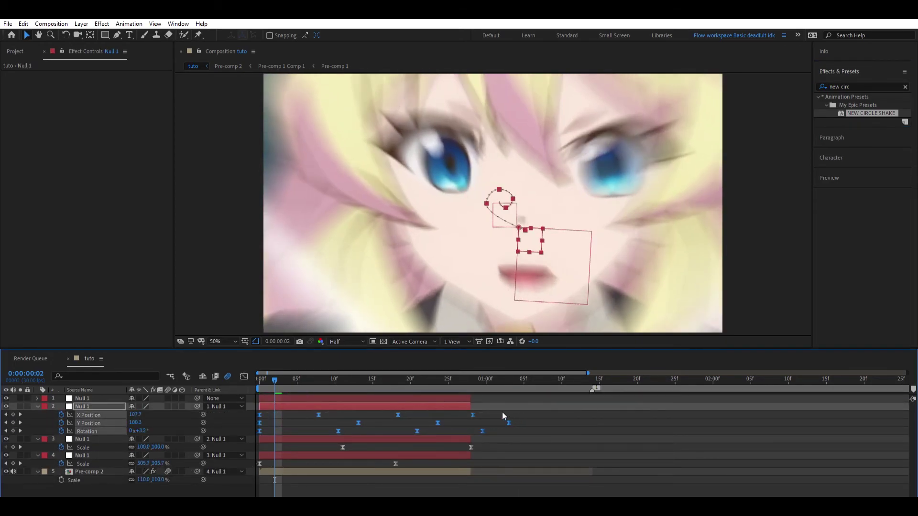
pyautogui.press('space')
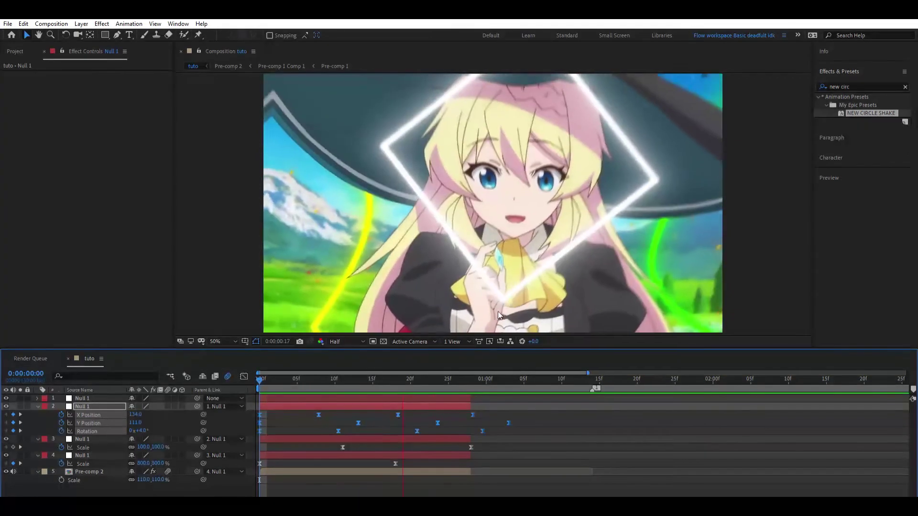
pyautogui.moveTo(508, 423); pyautogui.dragTo(478, 416)
pyautogui.press('space')
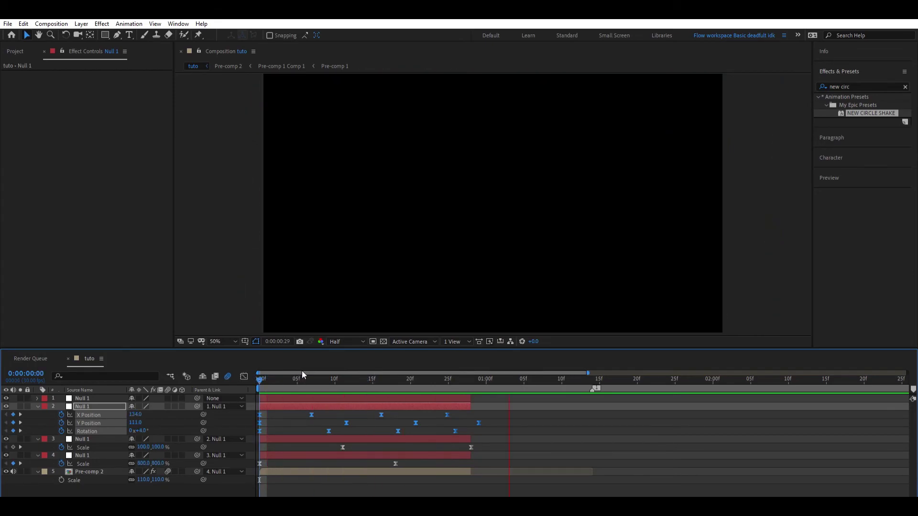
# - Key the layer 2 null's Scale from frame 8 to 208% at frame 19, with Easy Ease
pyautogui.moveTo(306, 376); pyautogui.dragTo(322, 391)
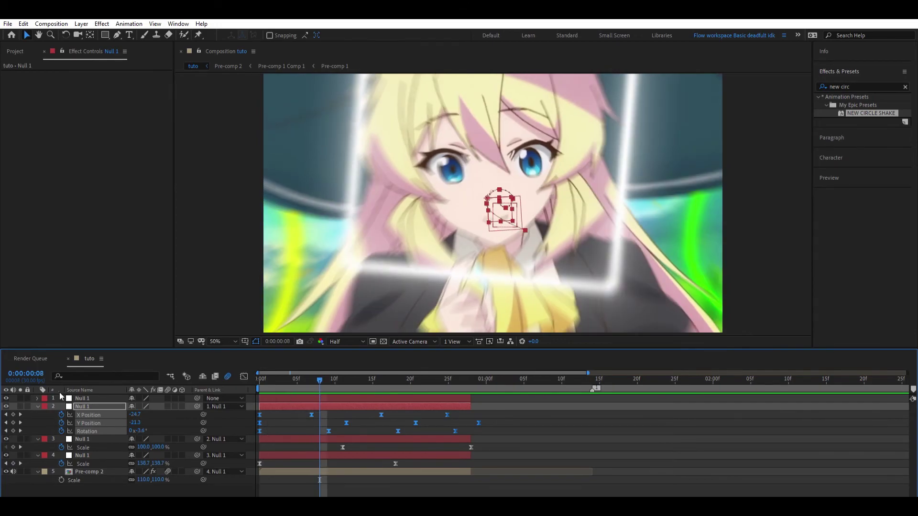
pyautogui.click(99, 405)
pyautogui.hotkey('shift', 's')
pyautogui.click(61, 431)
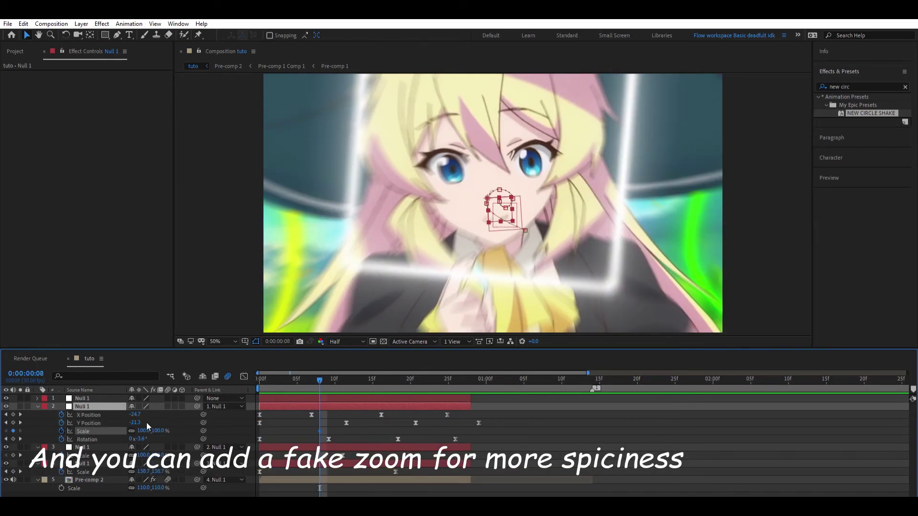
pyautogui.click(401, 376)
pyautogui.moveTo(157, 424); pyautogui.dragTo(209, 424)
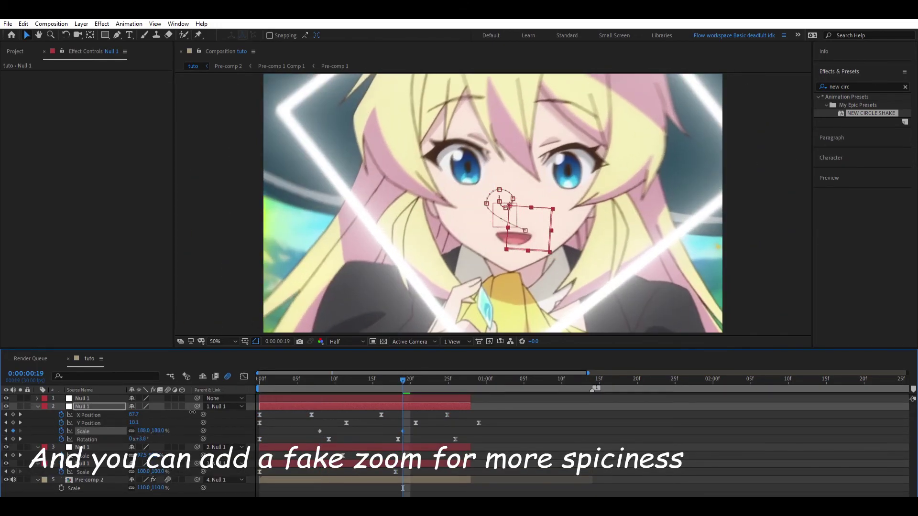
pyautogui.moveTo(310, 426); pyautogui.dragTo(308, 425)
pyautogui.press('F9')
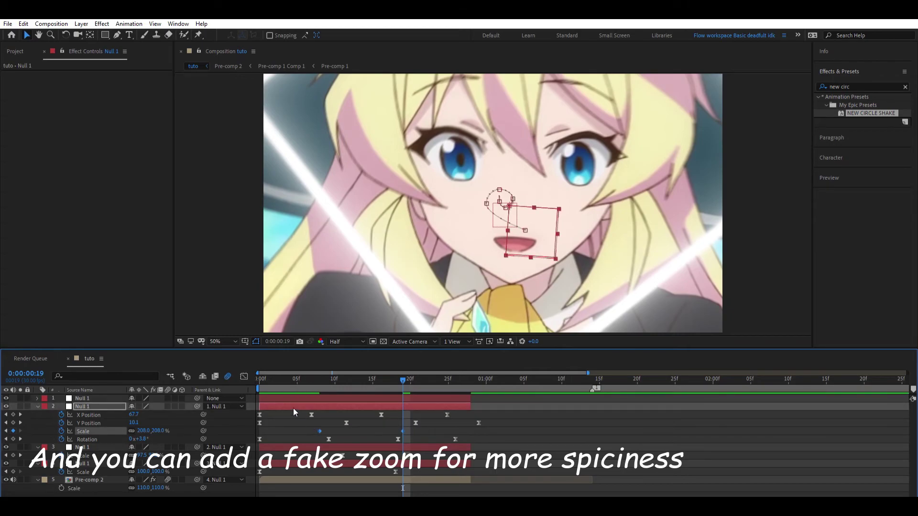
pyautogui.press('space')
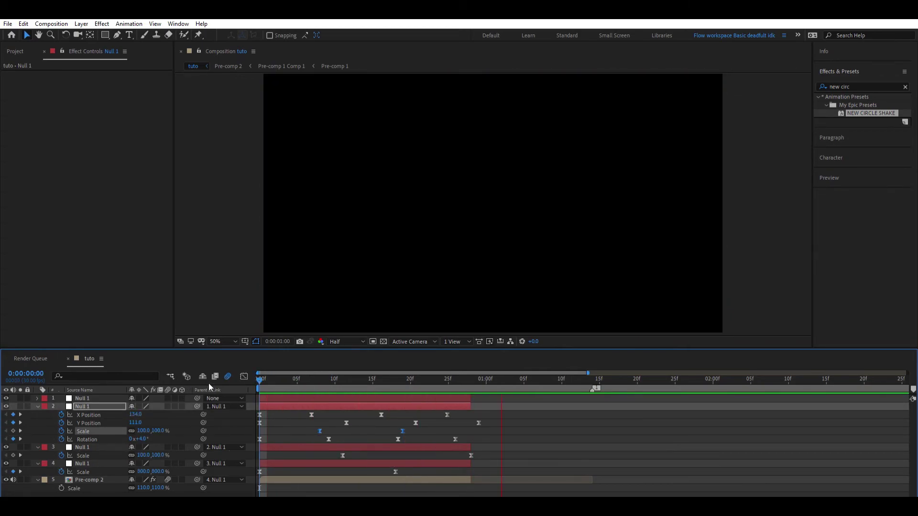
pyautogui.press('space')
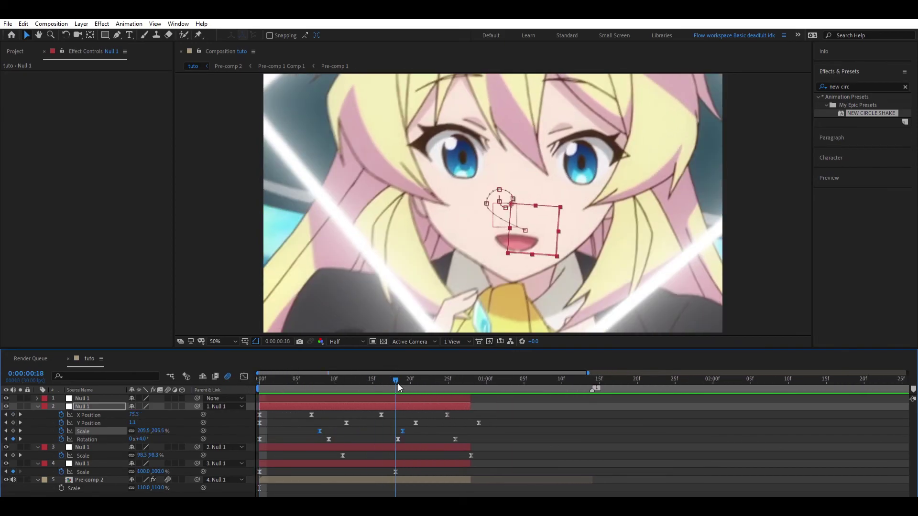
# - Push the frame 19 zoom further to 326% and preview it
pyautogui.moveTo(270, 382); pyautogui.dragTo(402, 384)
pyautogui.moveTo(157, 430); pyautogui.dragTo(401, 434)
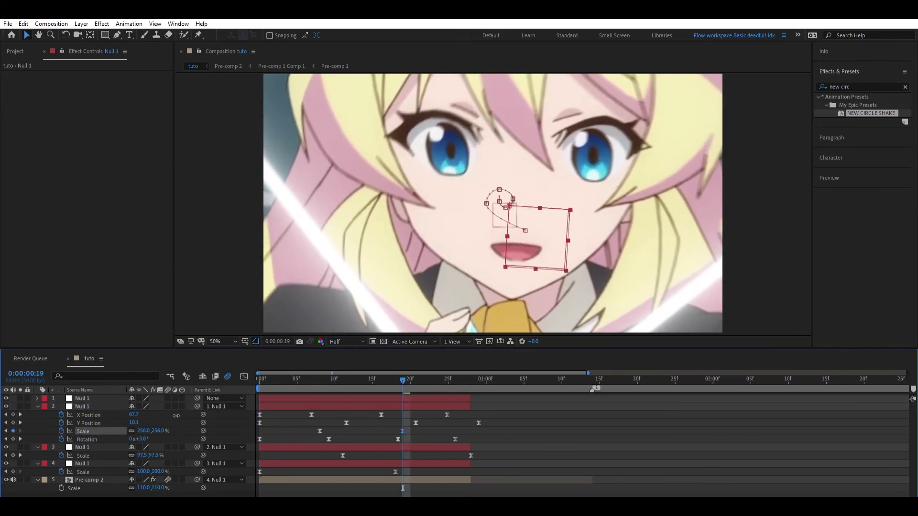
pyautogui.keyDown('shift'); pyautogui.click(319, 431); pyautogui.keyUp('shift')
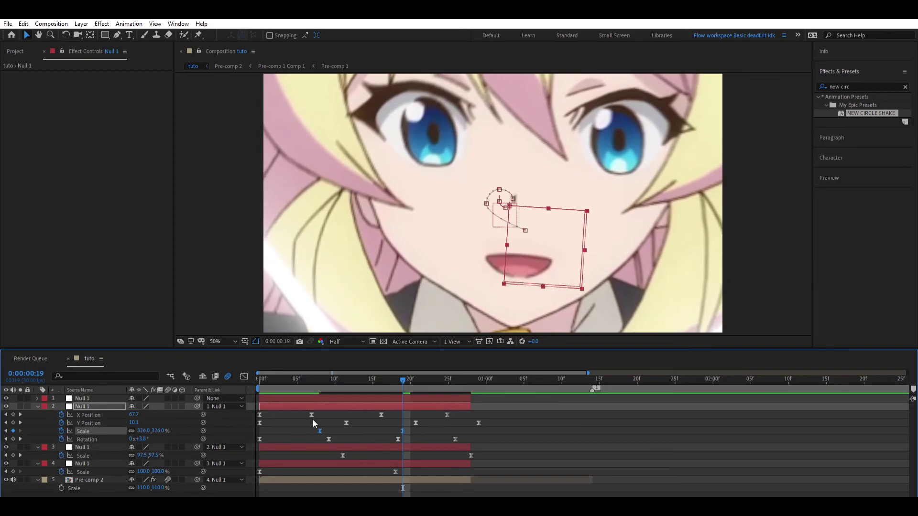
pyautogui.press('space')
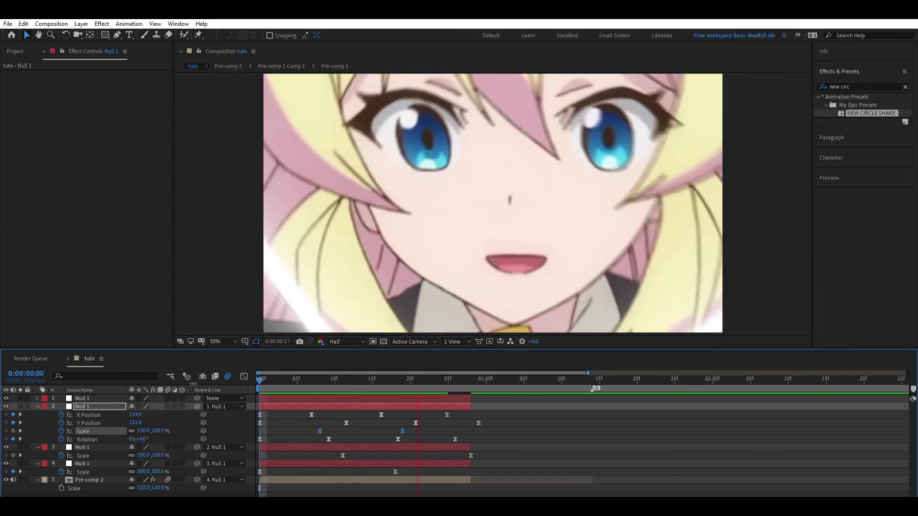
pyautogui.click(267, 377)
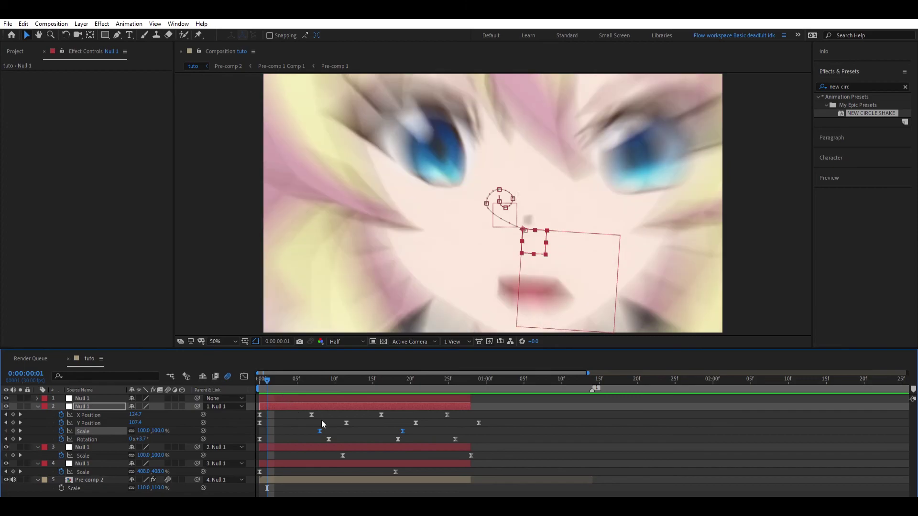
# - Start the zoom a few frames later and settle the end Scale at 183%
pyautogui.click(320, 421)
pyautogui.moveTo(321, 421); pyautogui.dragTo(340, 423)
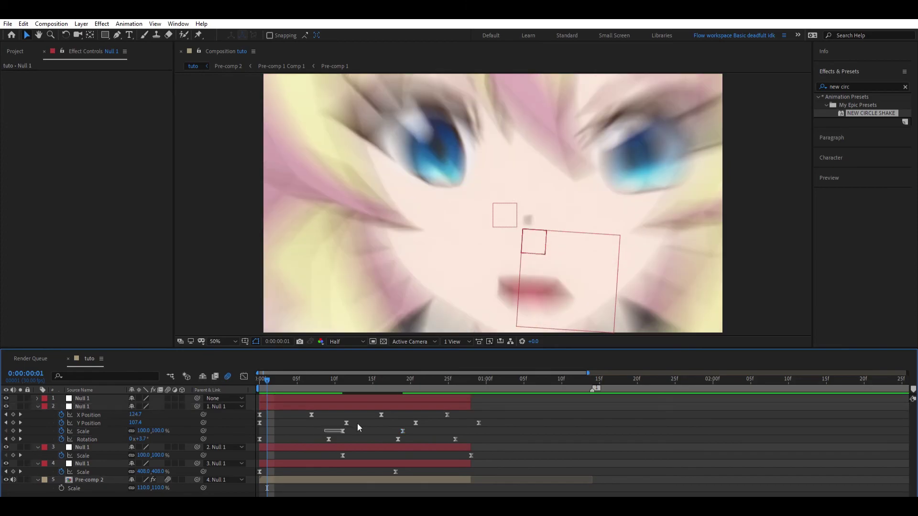
pyautogui.keyDown('shift'); pyautogui.click(402, 431); pyautogui.keyUp('shift')
pyautogui.press('space')
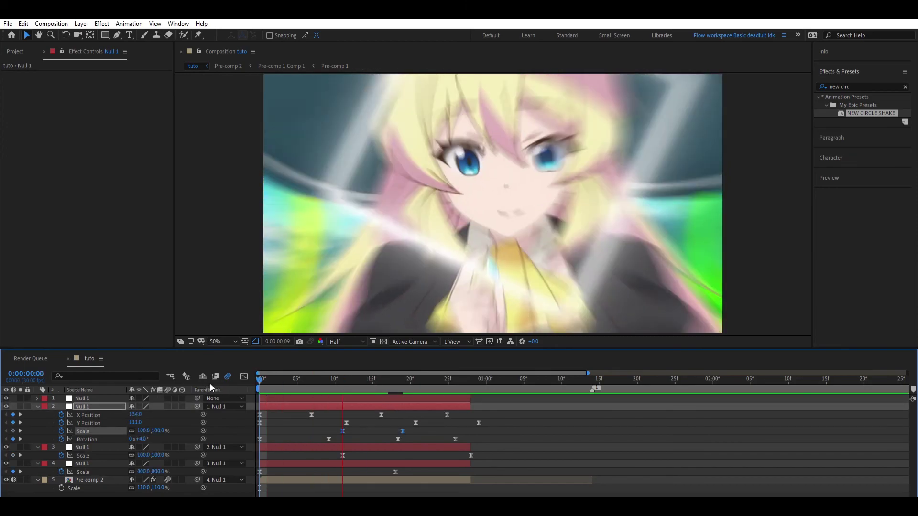
pyautogui.click(404, 386)
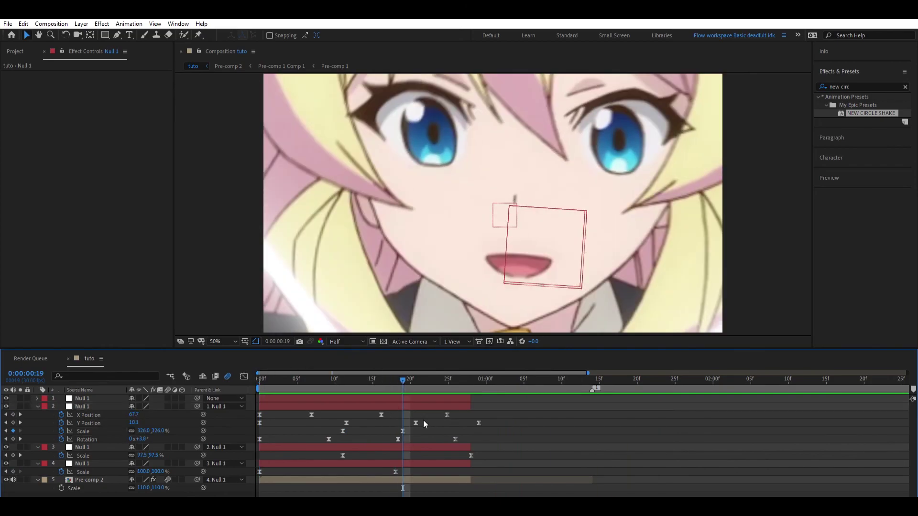
pyautogui.hotkey('ctrl', 'z')
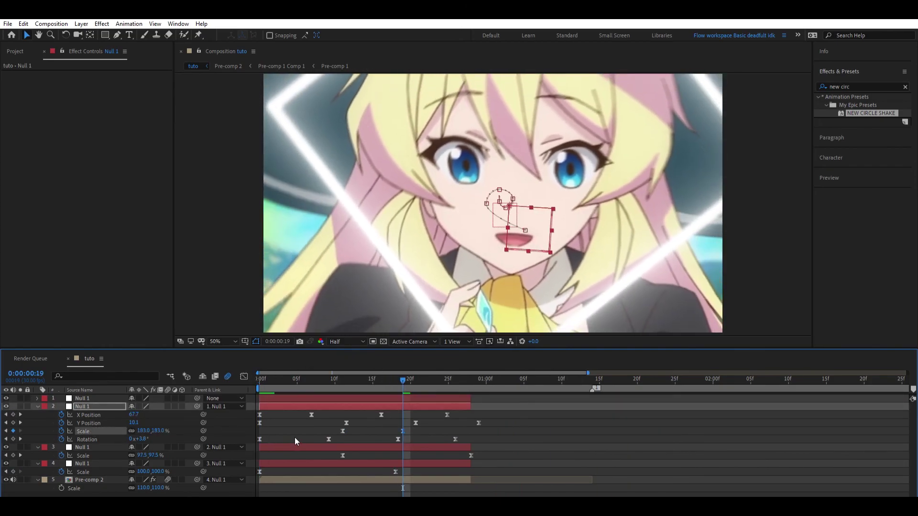
pyautogui.press('space')
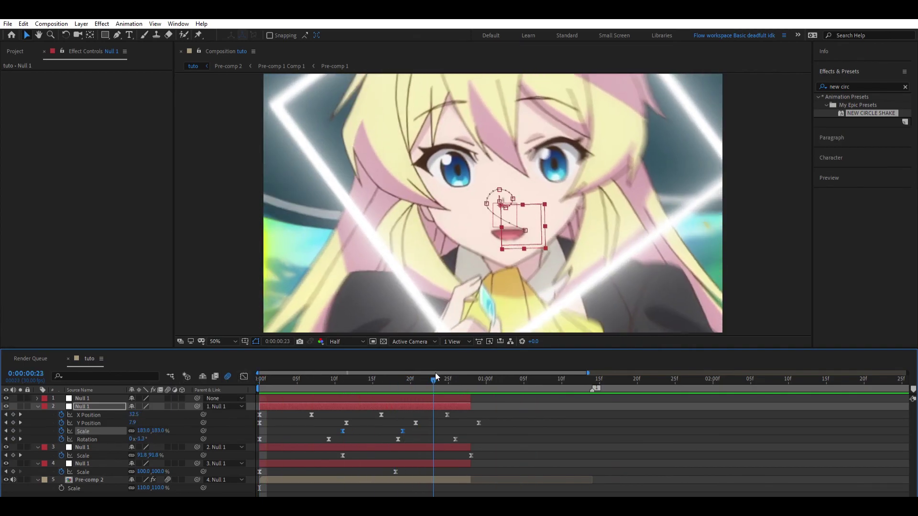
pyautogui.click(521, 393)
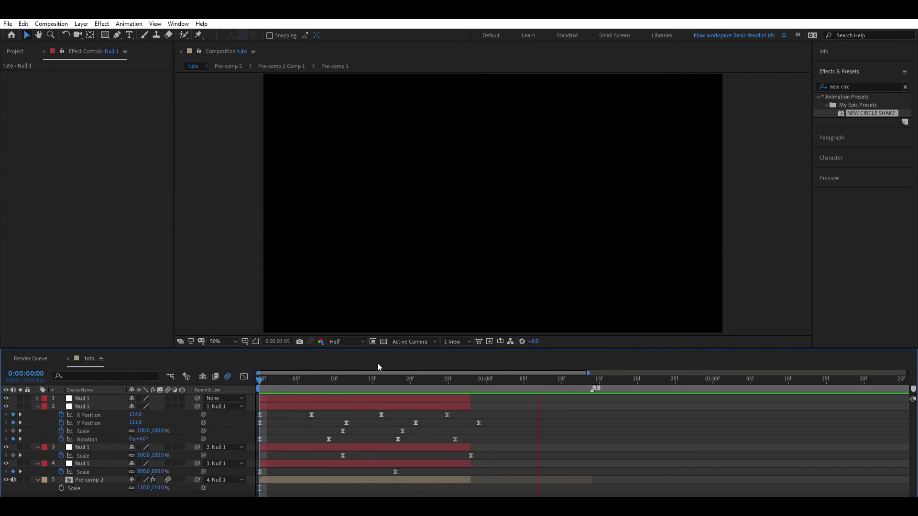